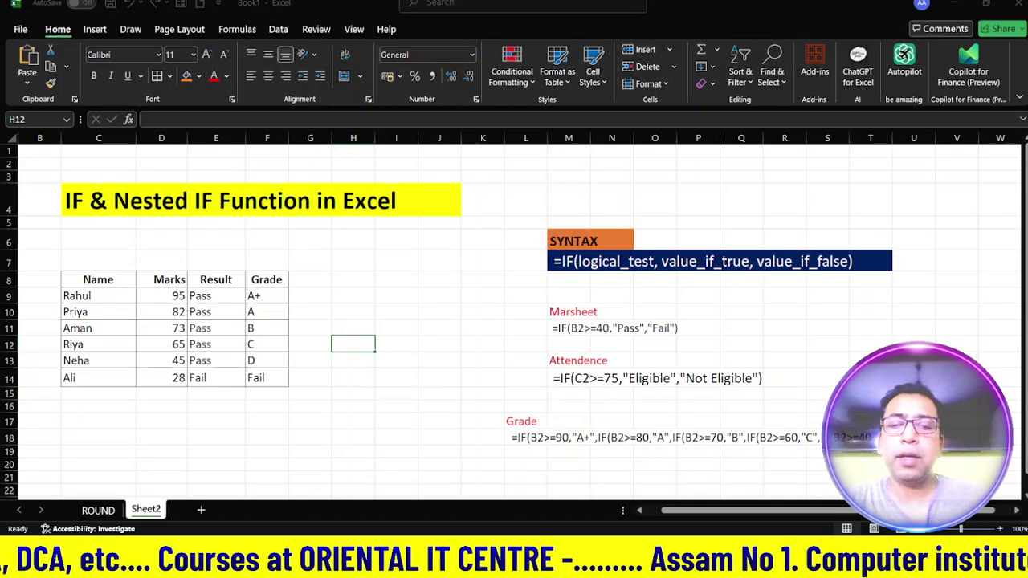
click(718, 528)
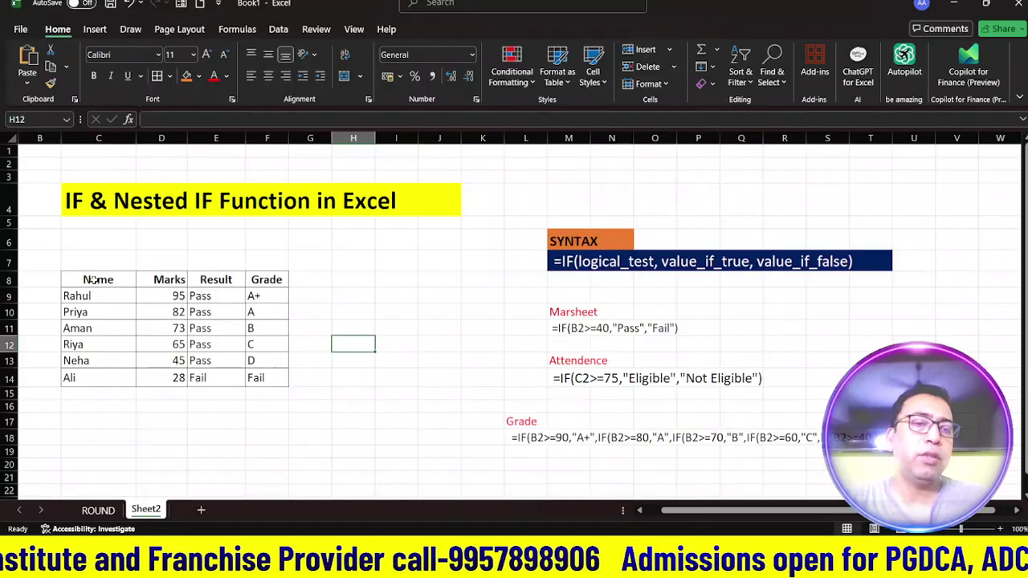
drag(92, 297, 77, 382)
drag(157, 297, 158, 375)
drag(219, 293, 211, 363)
drag(254, 295, 264, 377)
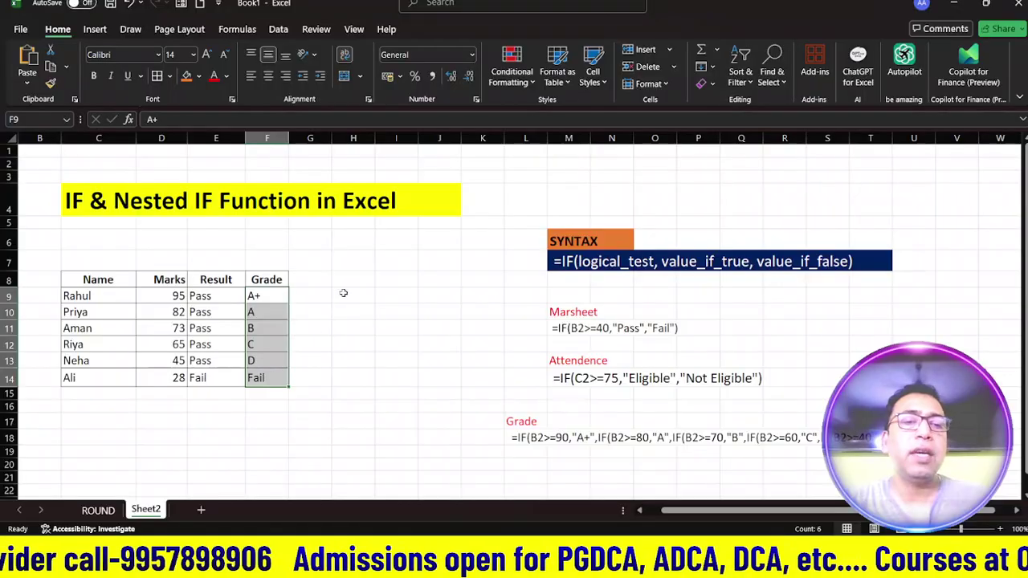
Step: Add a new column header "Result" in cell G8, next to the Grade column
click(320, 283)
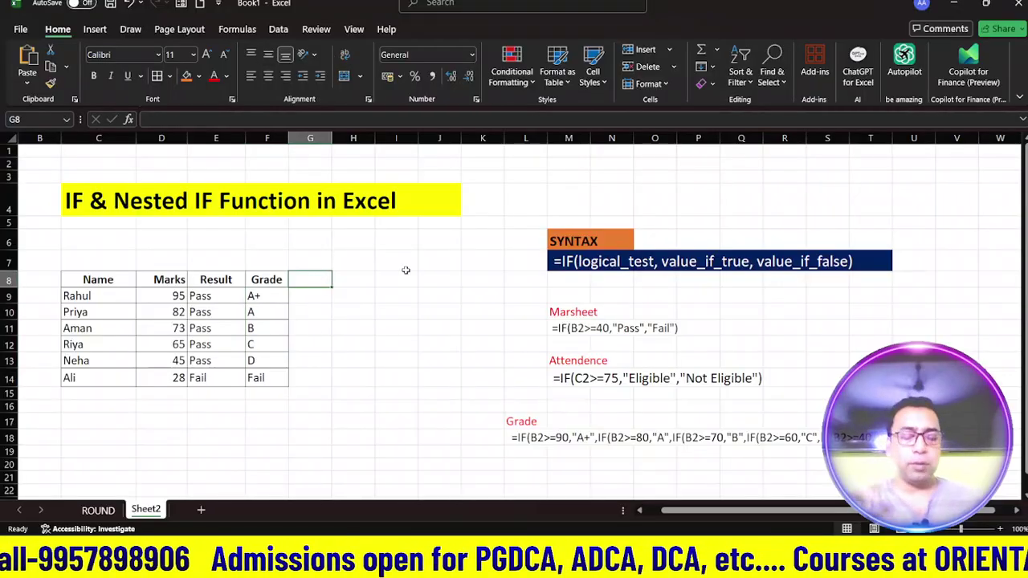
text(rsult)
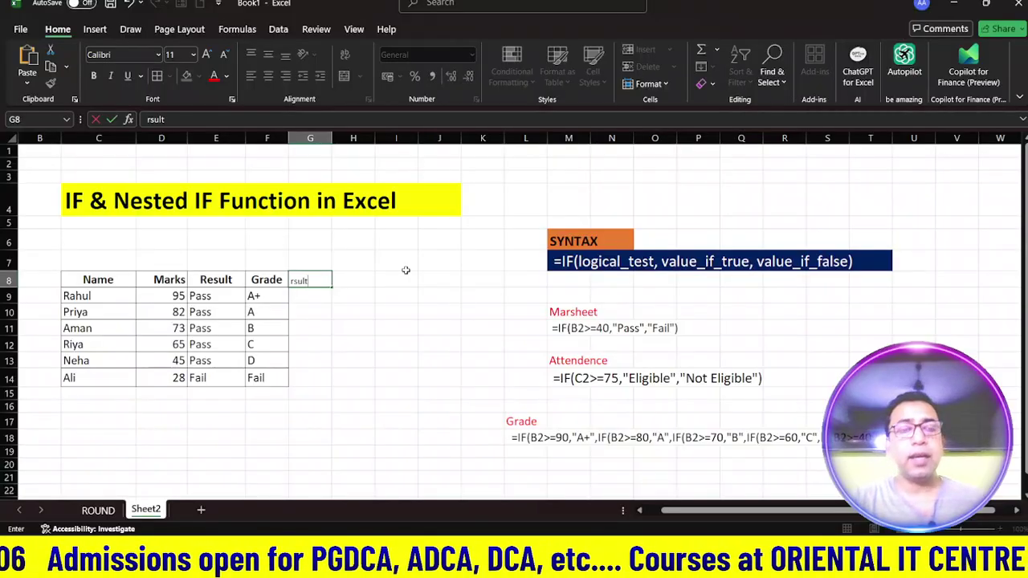
key(BackSpace)
key(BackSpace)
key(BackSpace)
key(BackSpace)
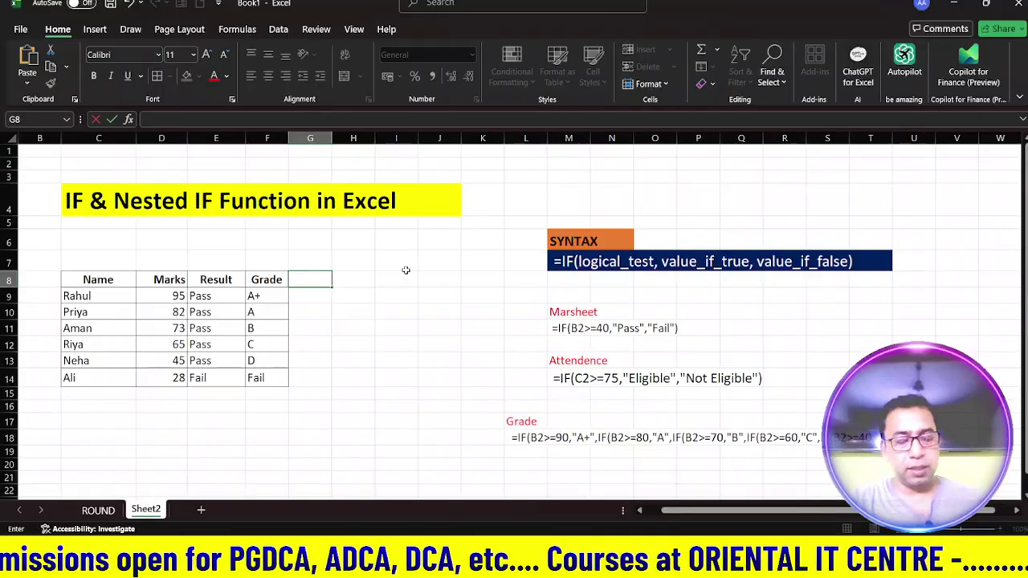
text(Result)
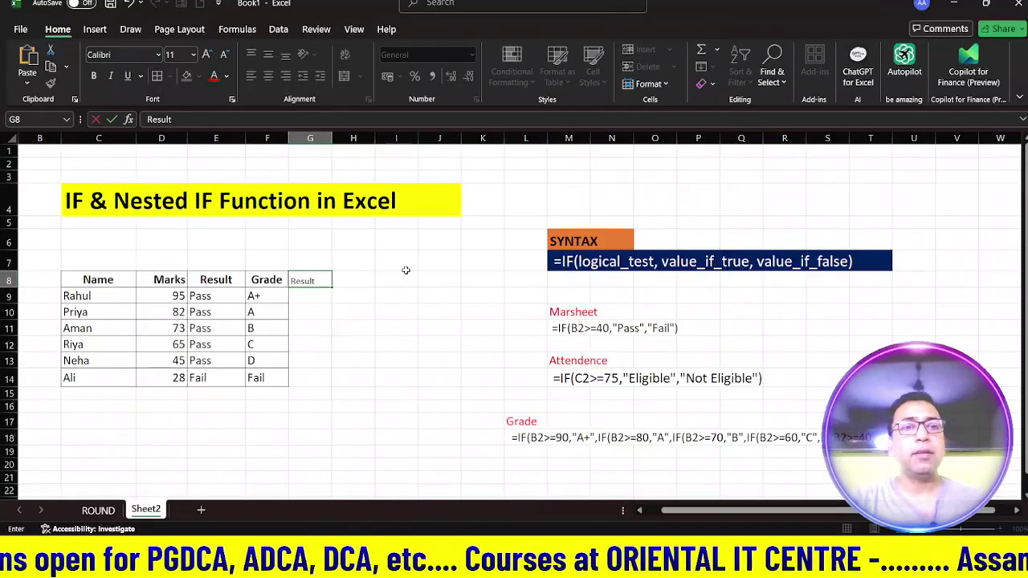
click(397, 310)
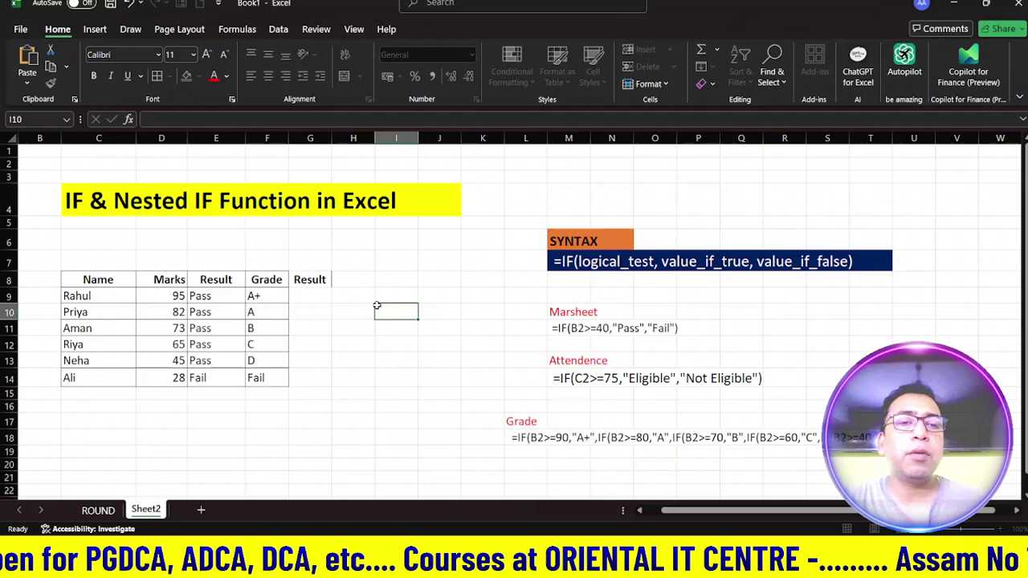
Step: Enter the formula =IF(D9>=40,"PASS","FAIL") in G9 to evaluate the first student's marks
click(310, 295)
text(=)
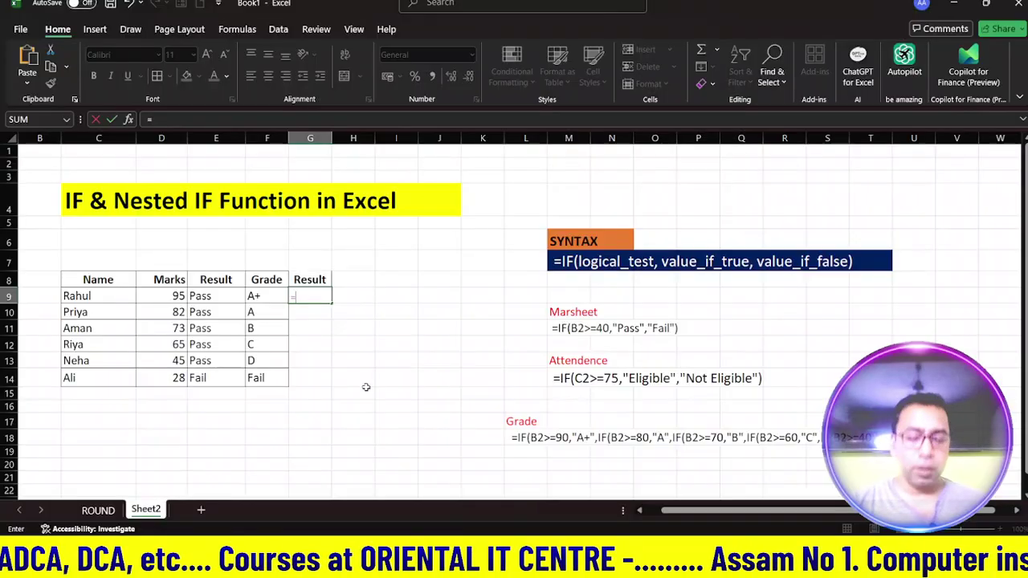
text(if)
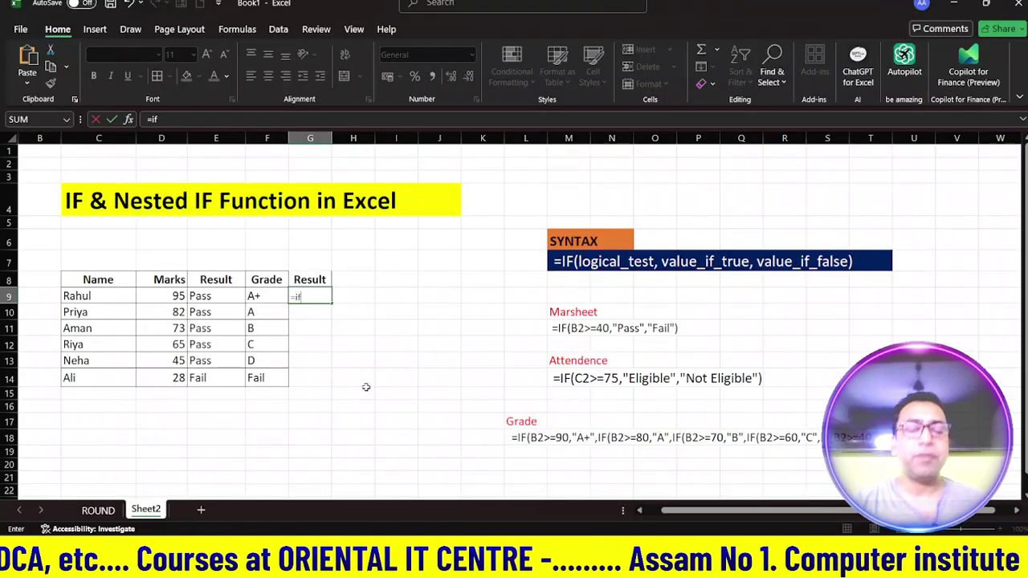
text(()
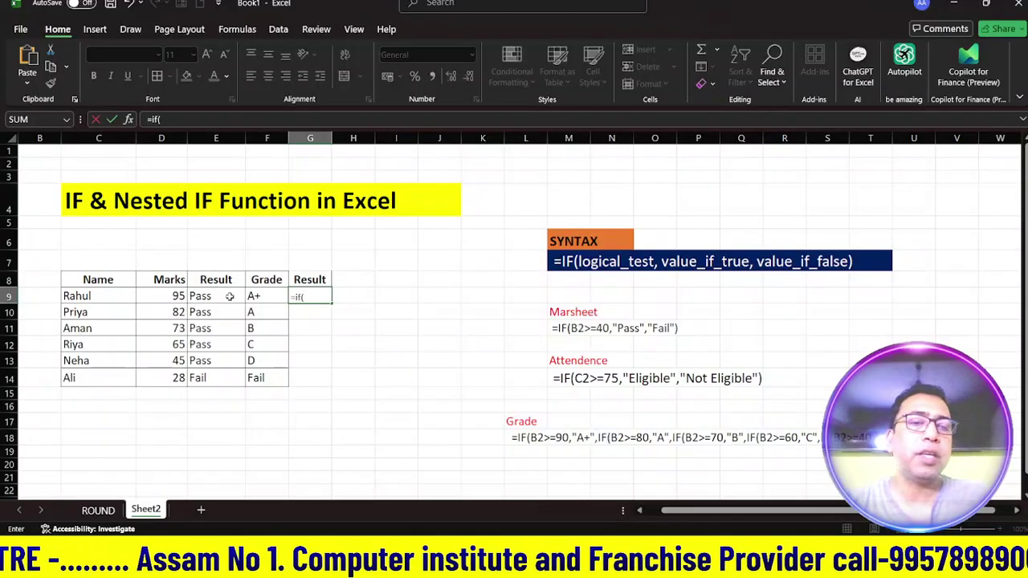
click(164, 296)
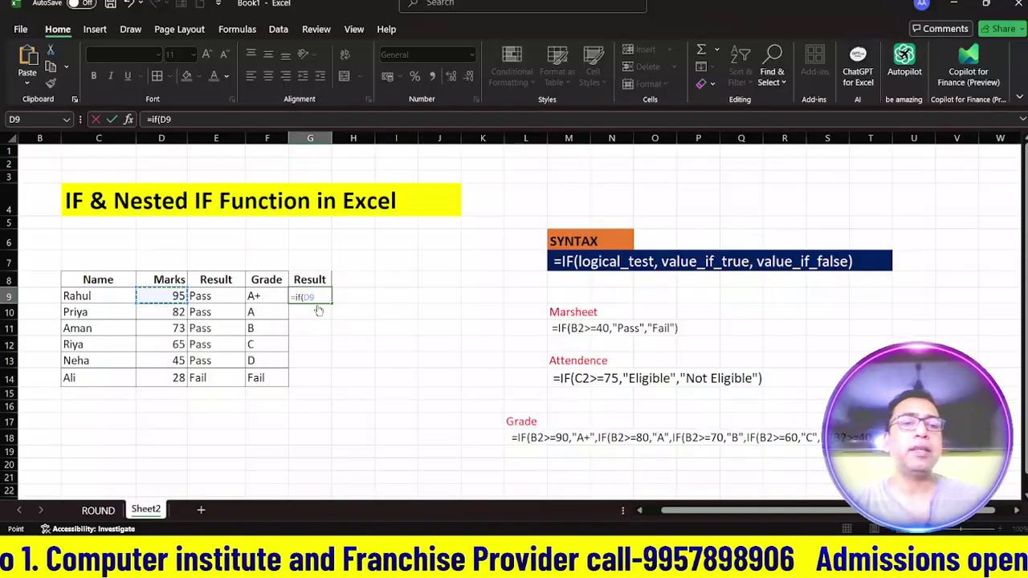
text(>)
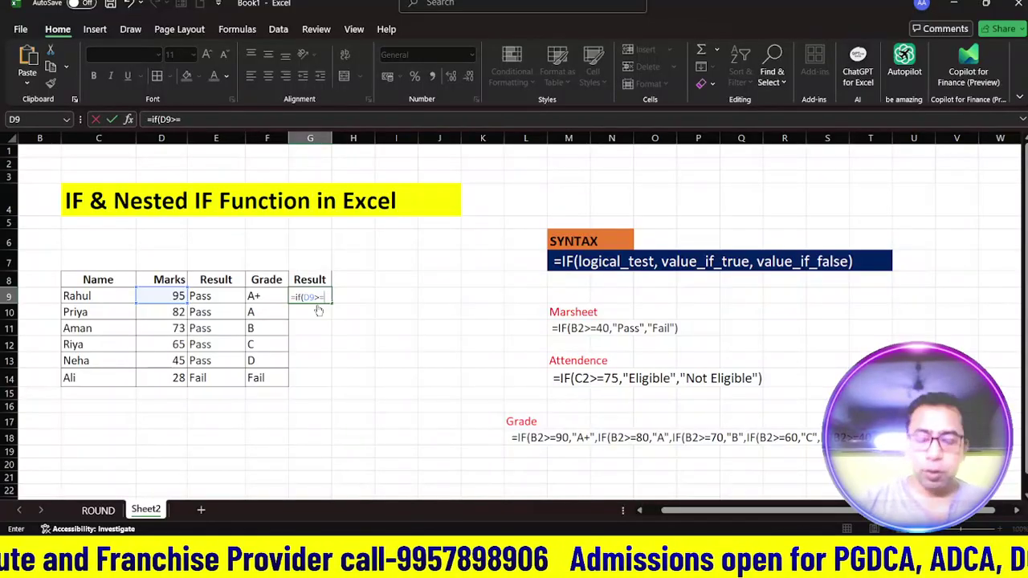
text(=")
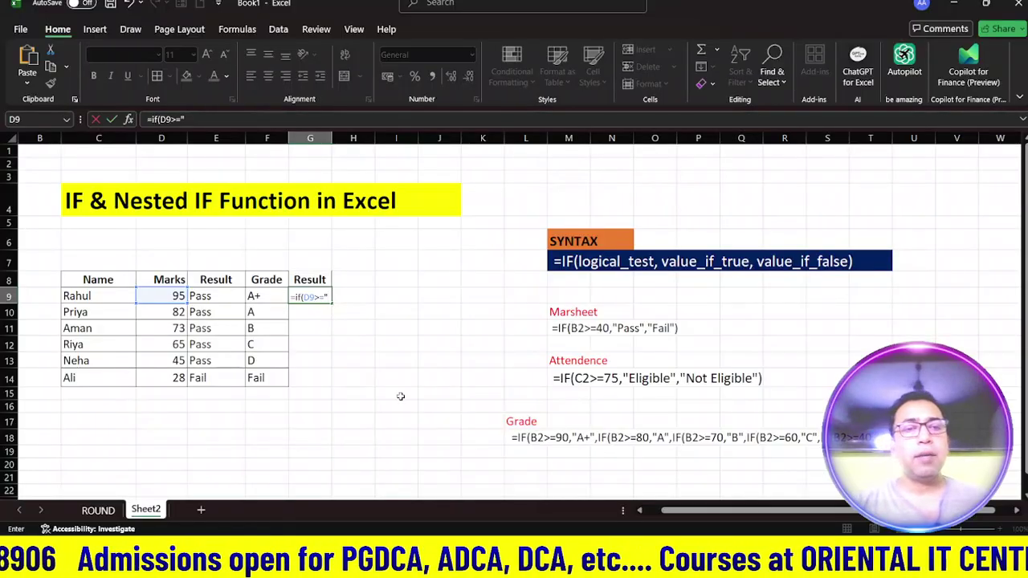
text(40)
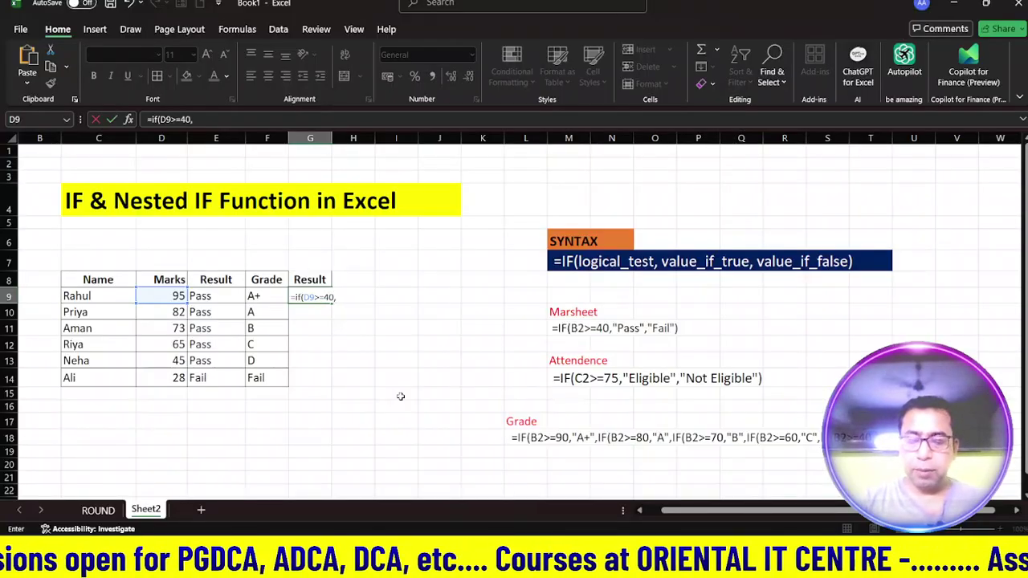
text(,"PASS)
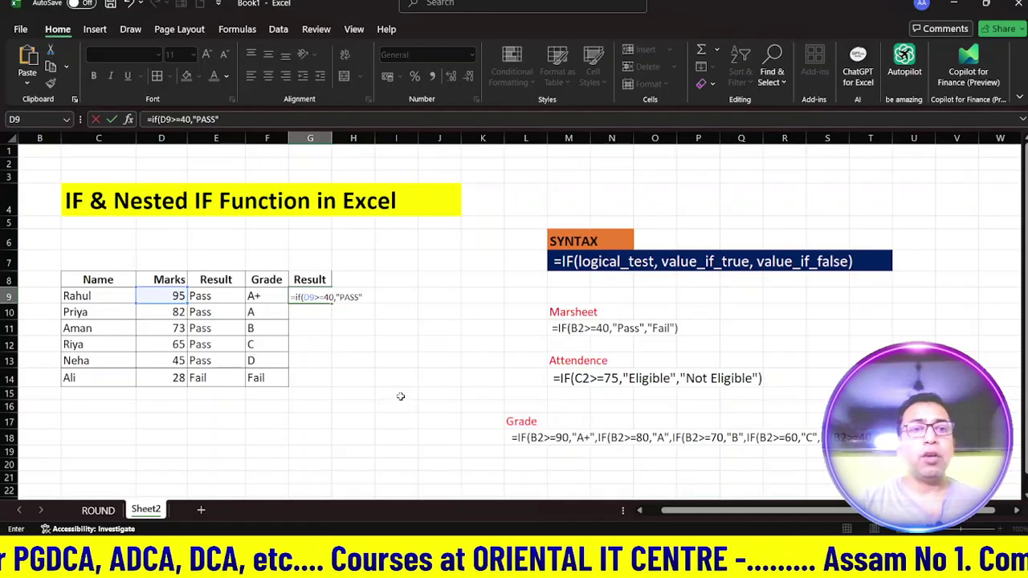
text(",)
text(")
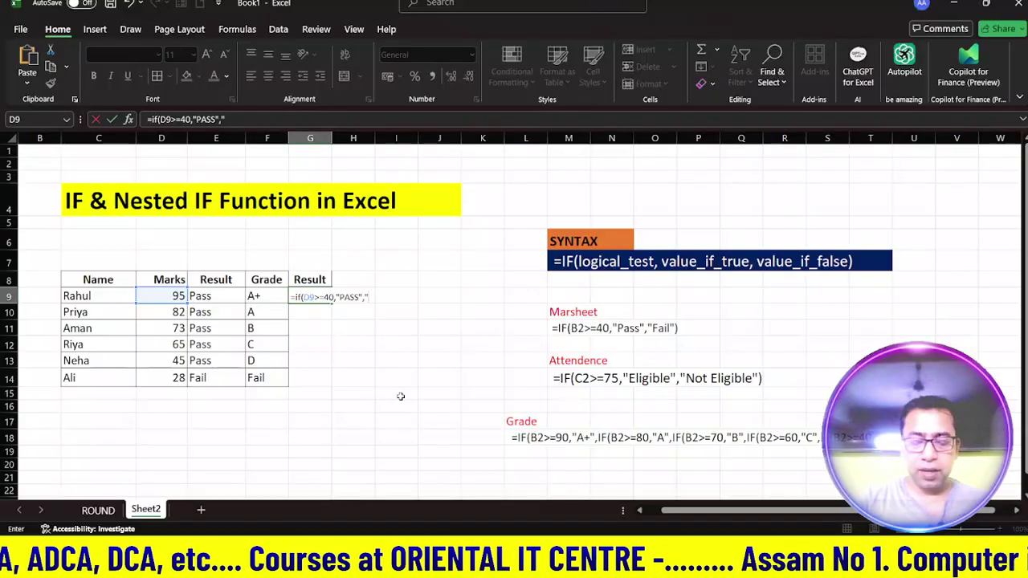
text(FAIL)
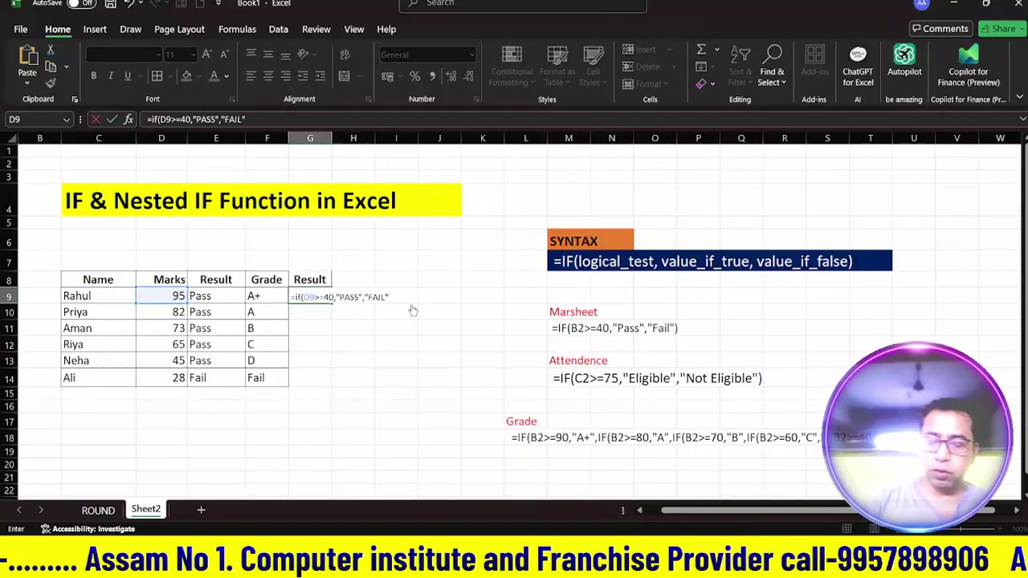
text())
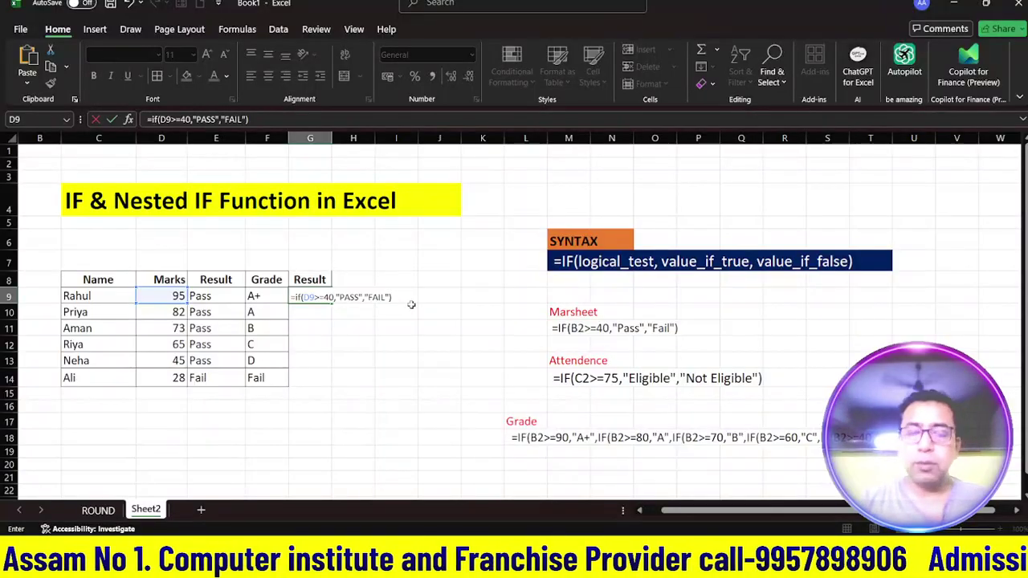
key(Return)
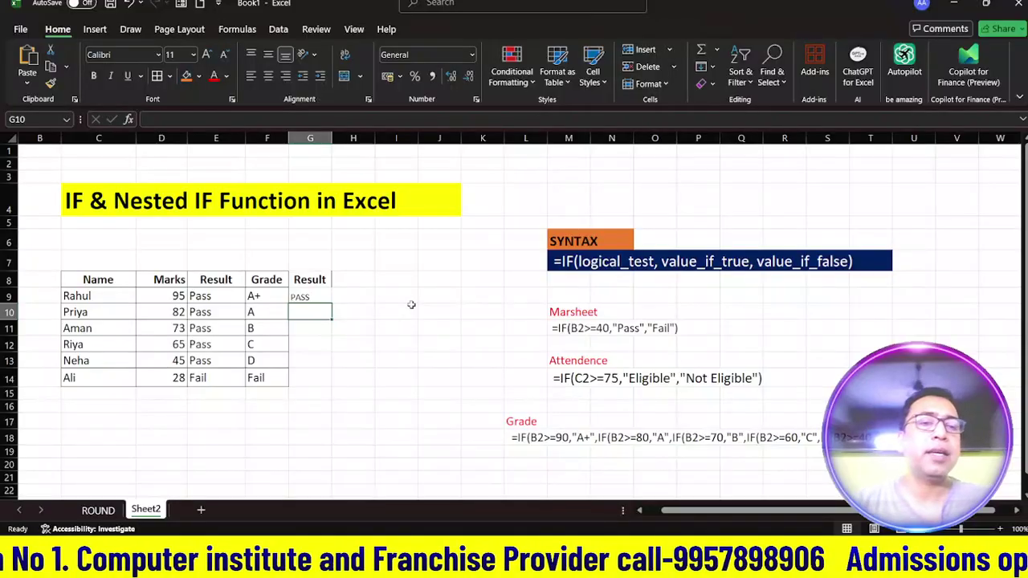
Step: Increase the font size of G9 to 14 and of the empty cell H9 to 16
click(309, 294)
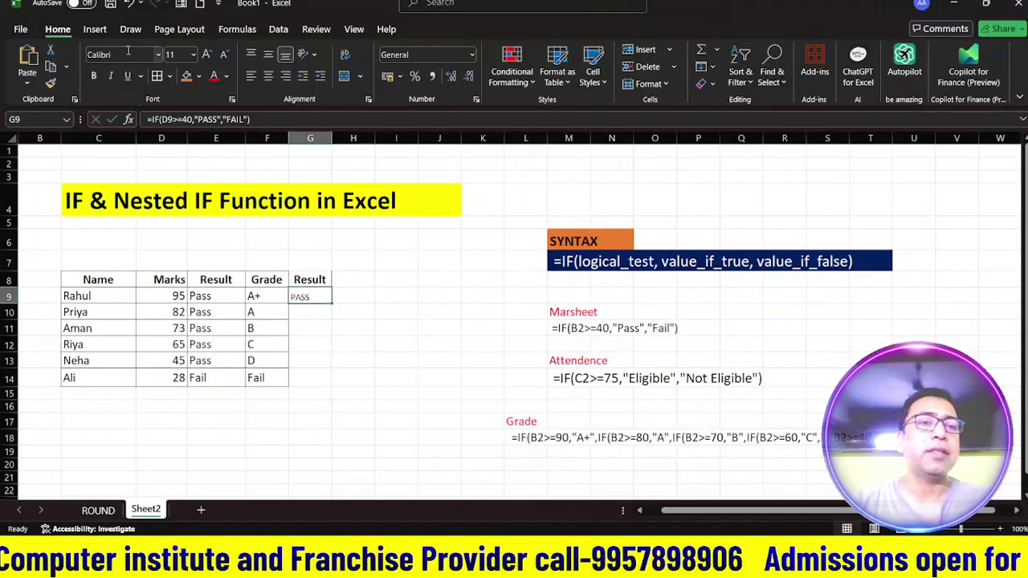
click(206, 54)
click(207, 54)
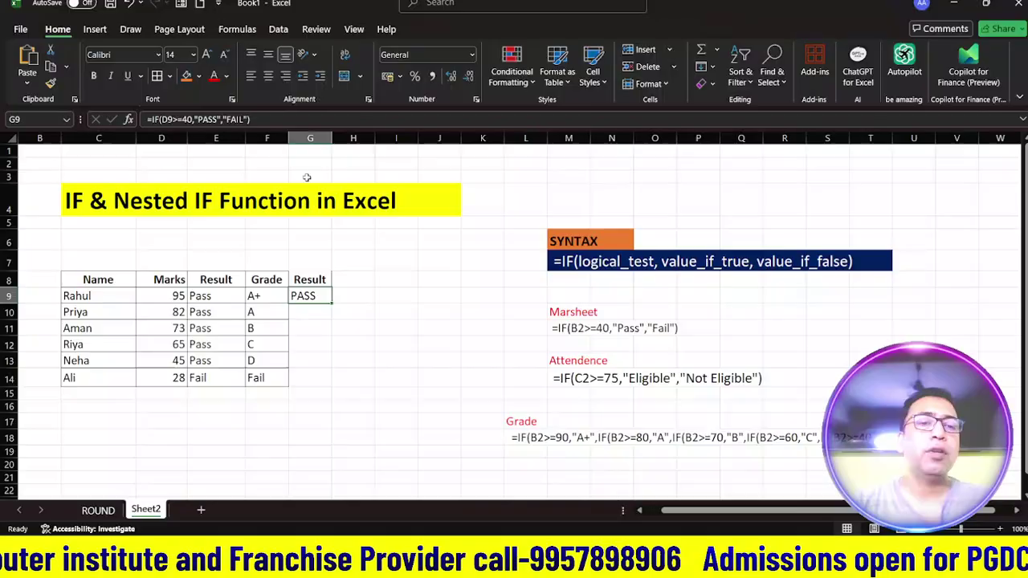
click(360, 297)
click(206, 54)
click(206, 54)
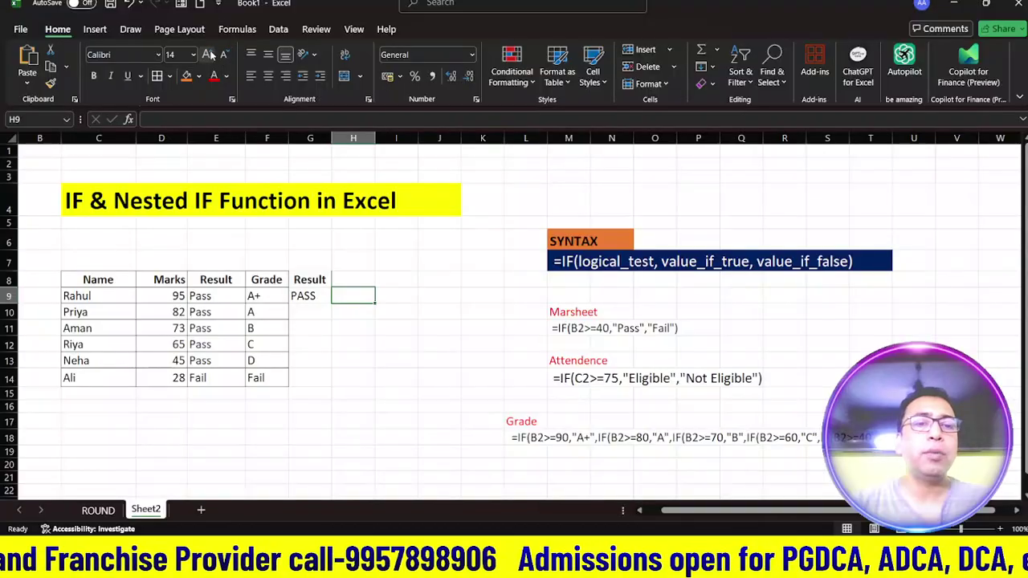
click(206, 54)
Step: Add a column header "GRADE" in cell H8, beside the new Result column
click(339, 283)
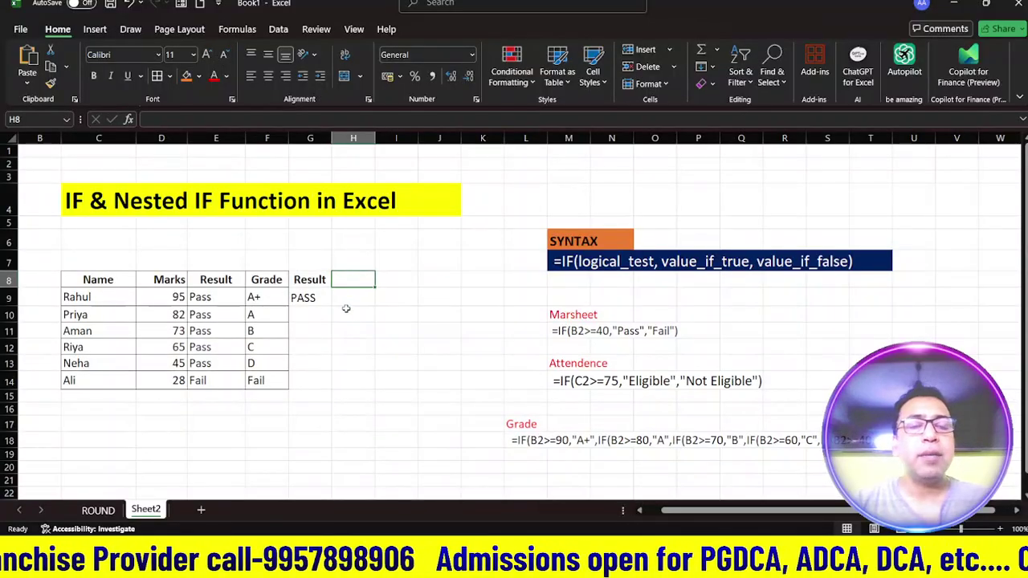
click(305, 299)
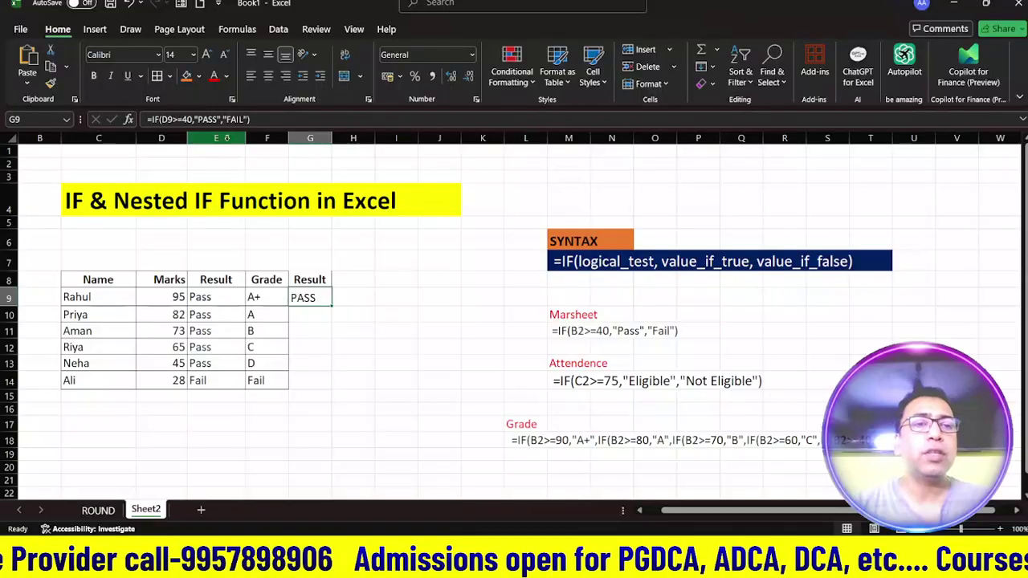
drag(563, 330, 658, 330)
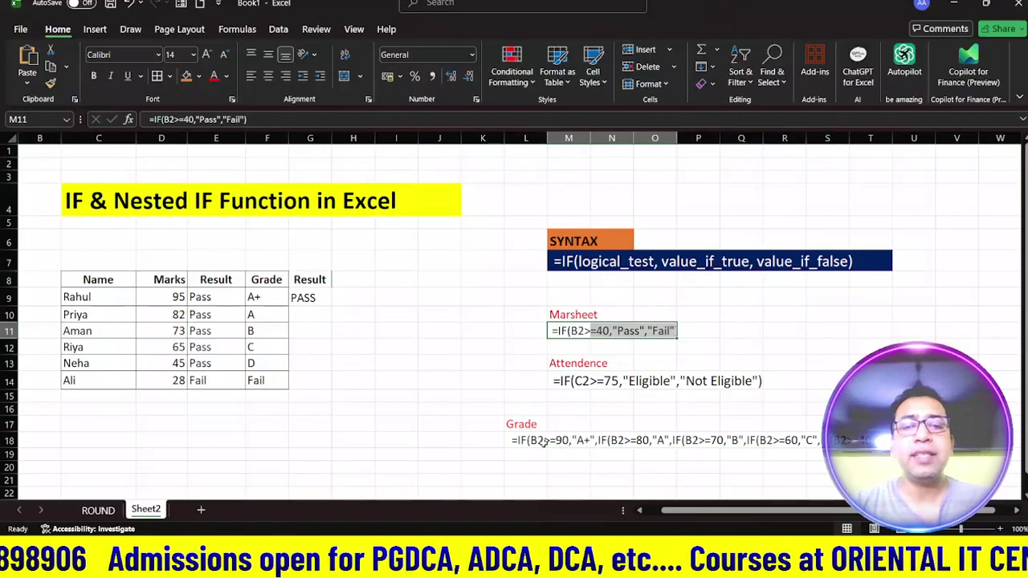
click(354, 282)
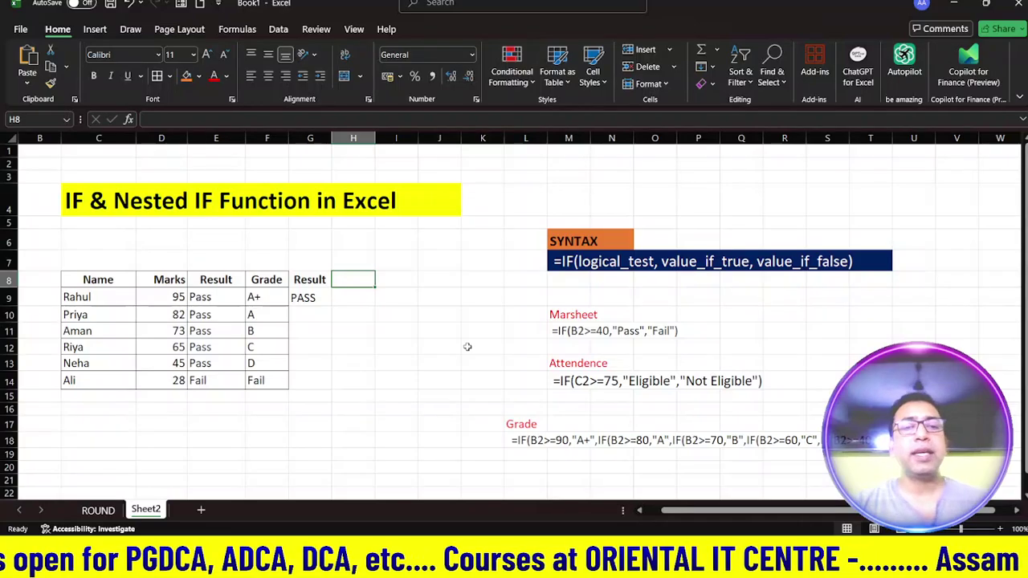
text(GRADE)
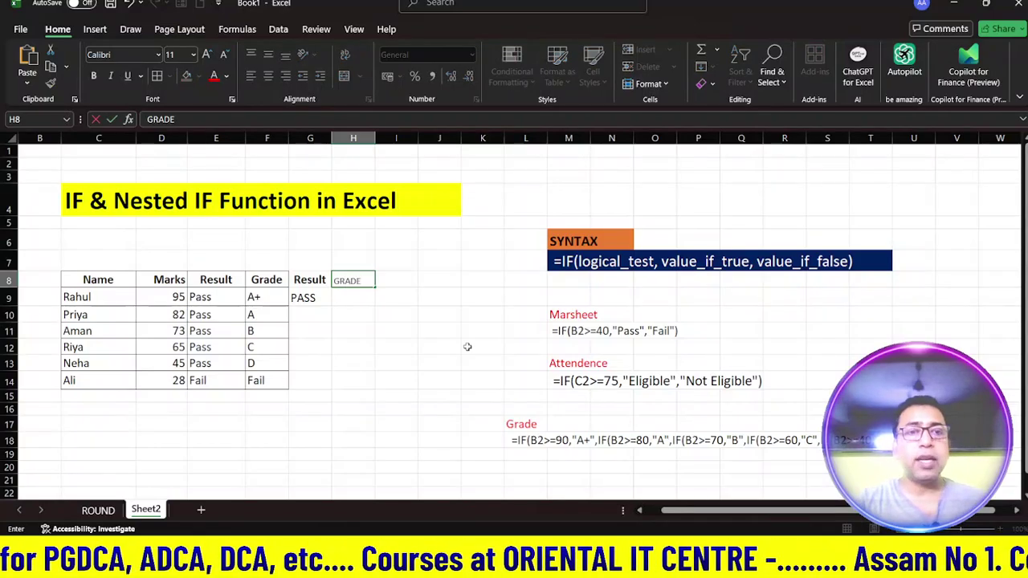
key(Return)
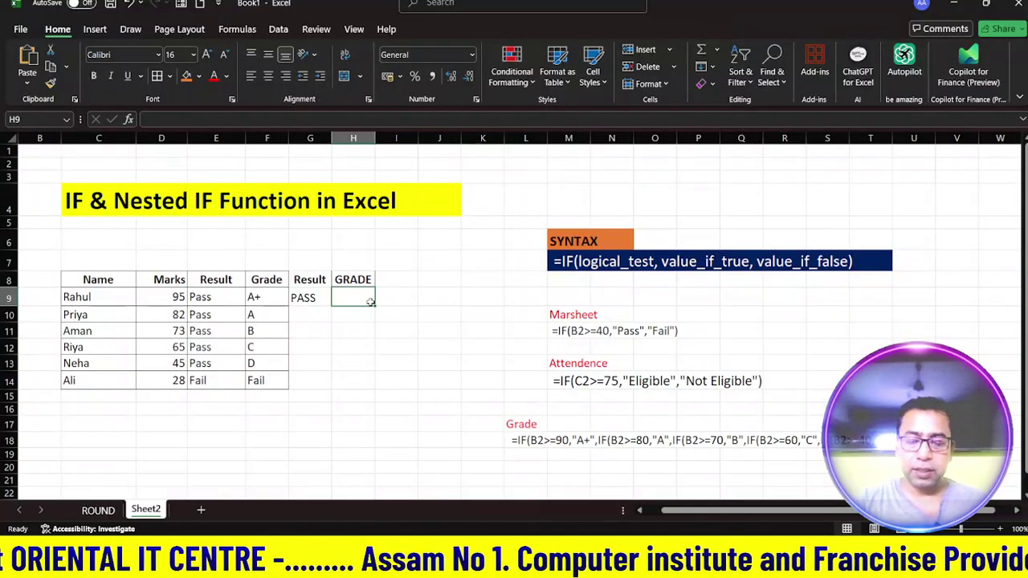
Step: Start a grade formula in H9 with an IF condition that returns "A+" when D9>=90
text(=IF()
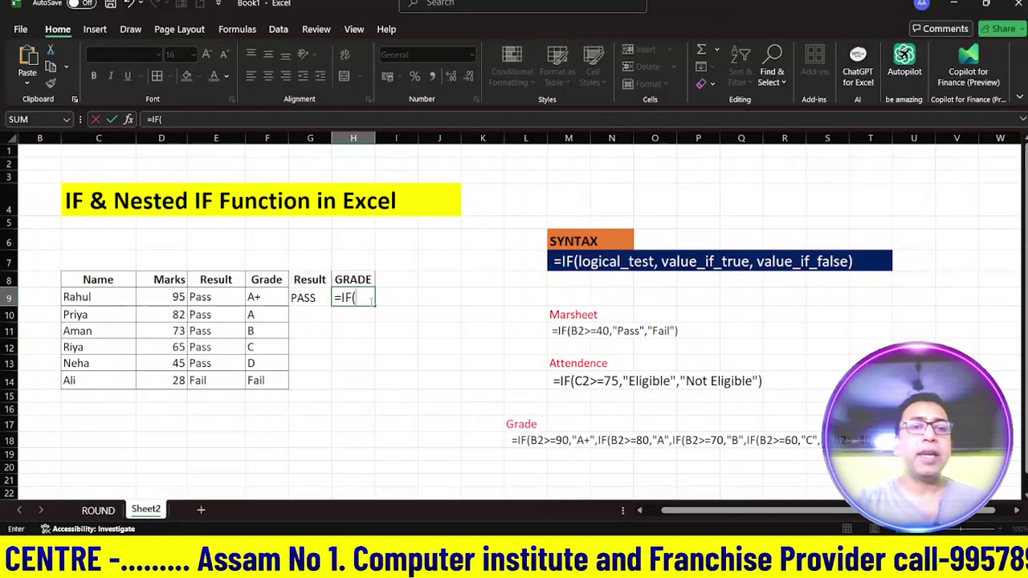
click(170, 298)
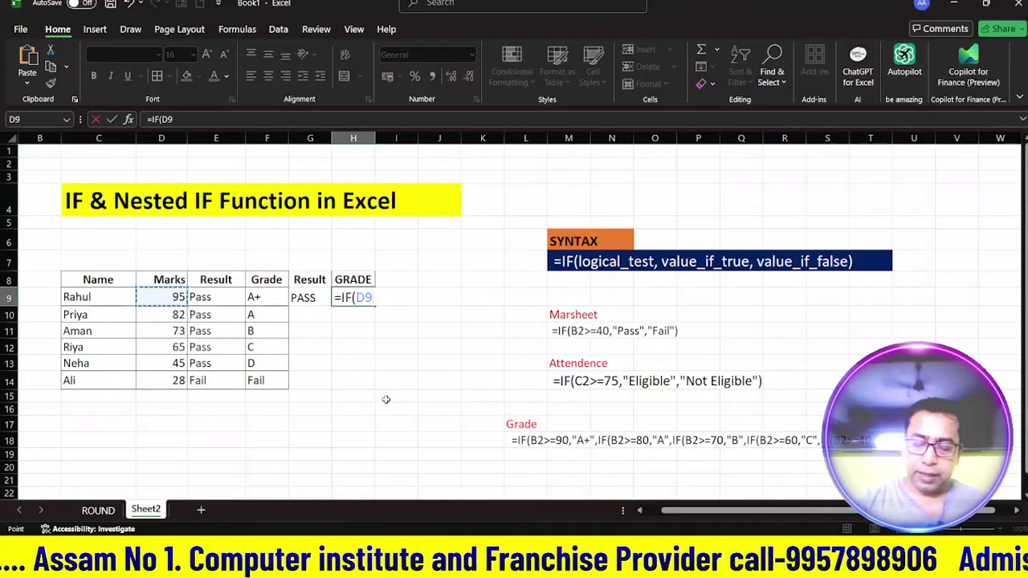
text(>)
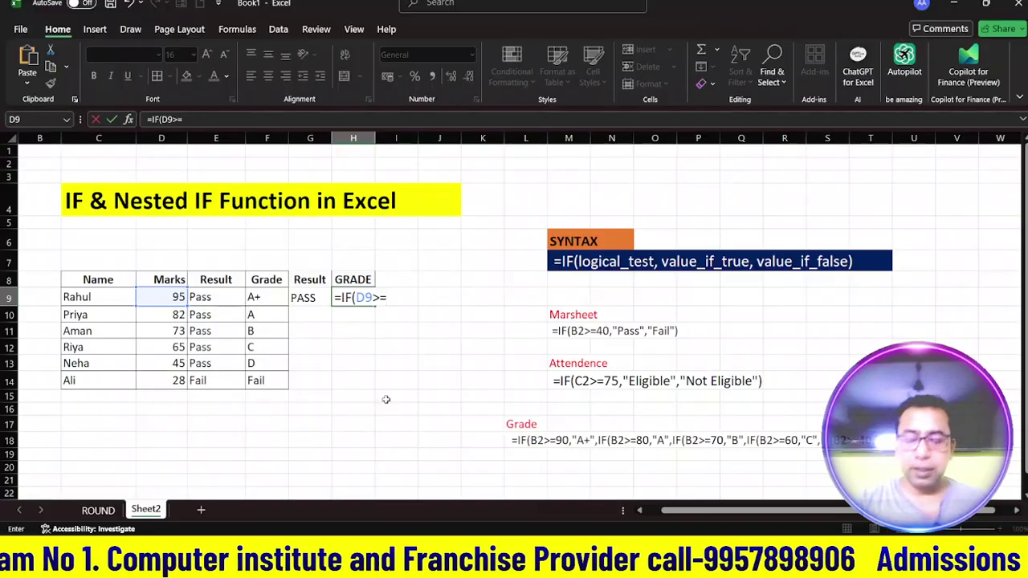
text(=90)
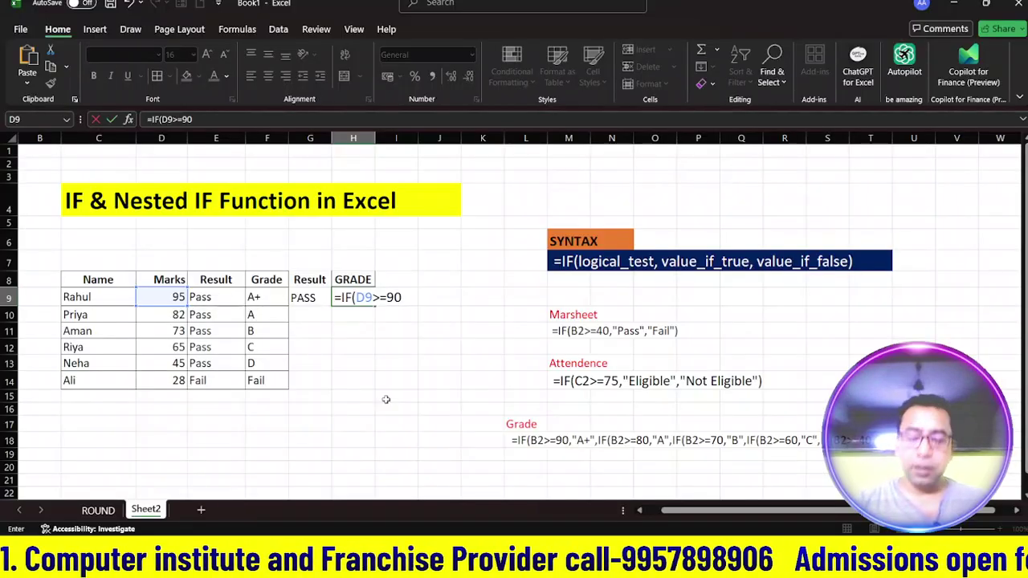
text(,")
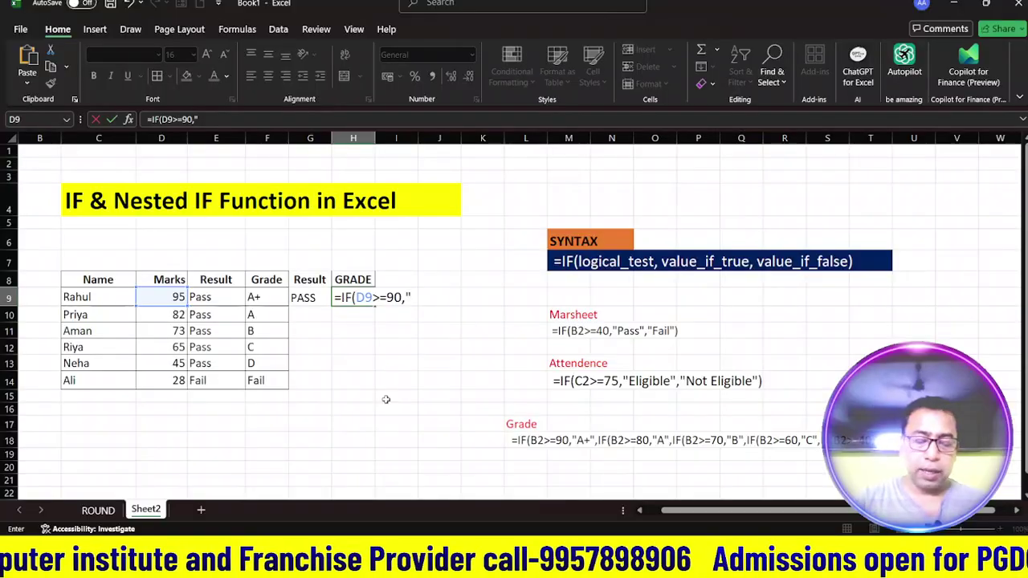
text(A)
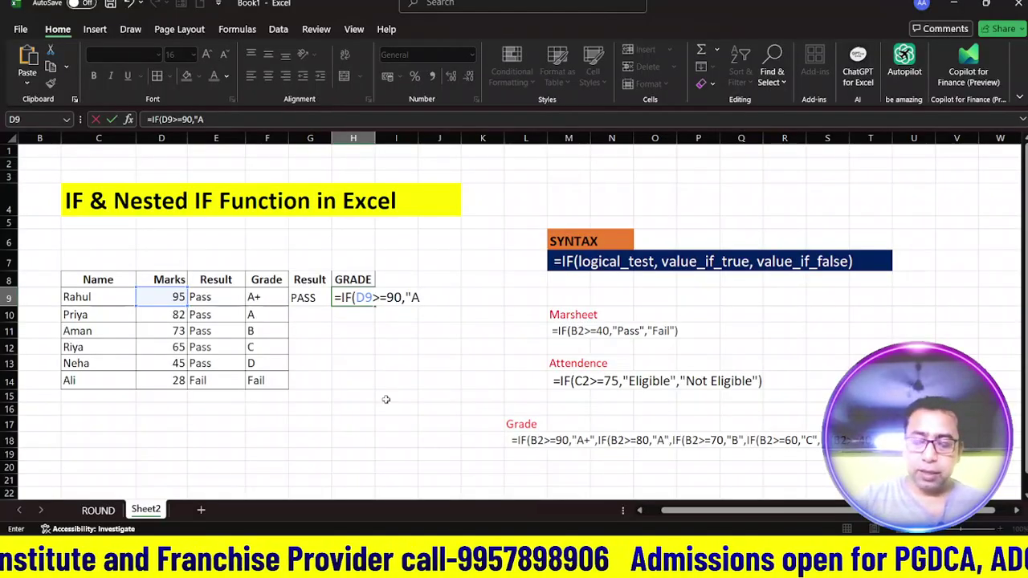
text(+)
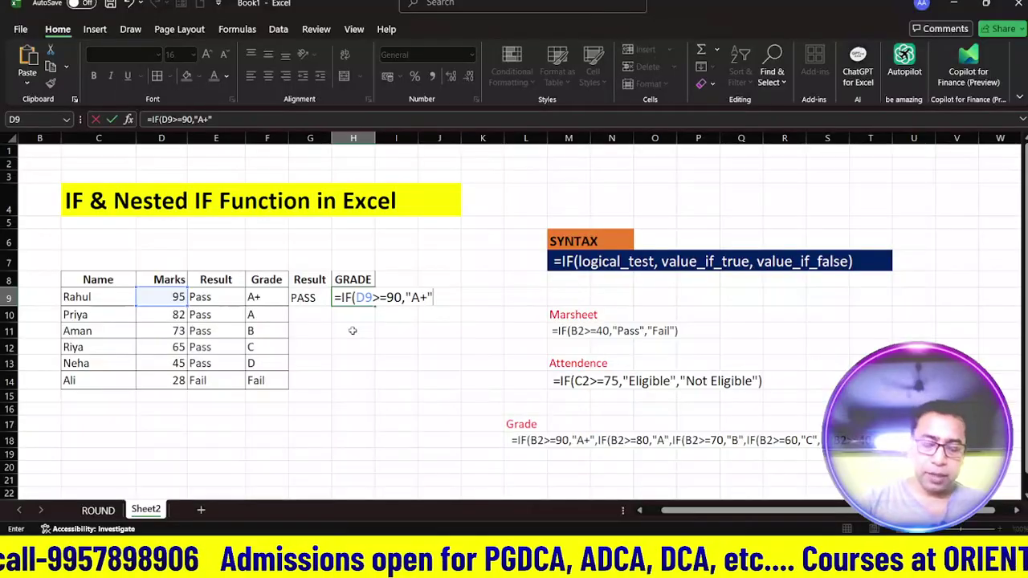
Step: Nest a second IF in the H9 formula that returns "A" when D9>=80
text(IF)
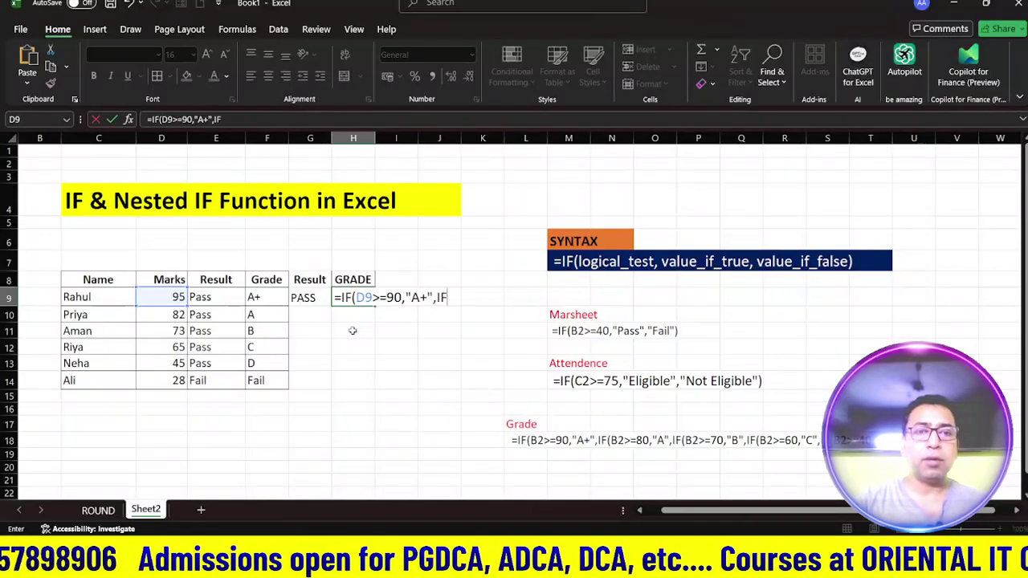
text(()
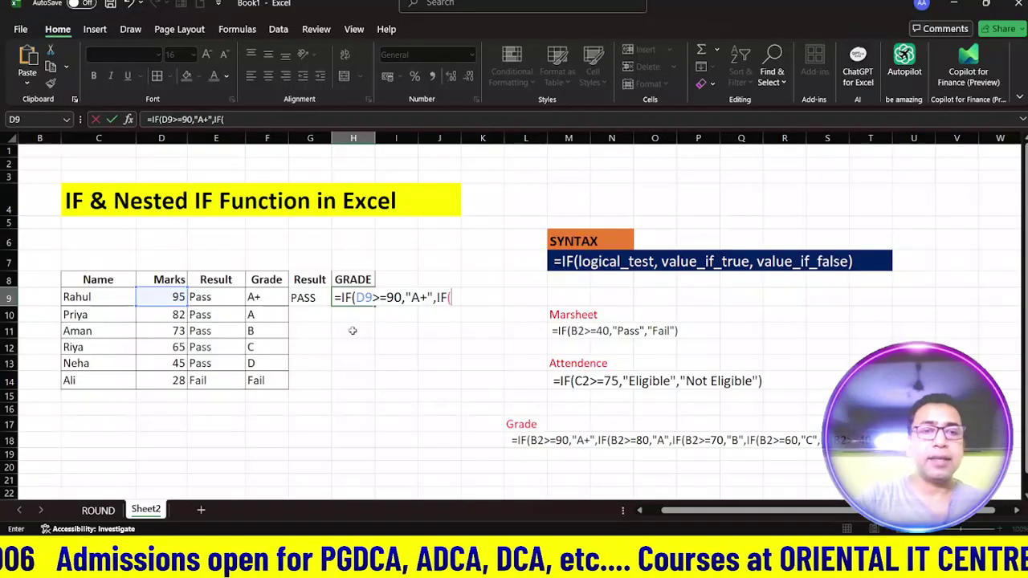
click(172, 297)
text(>=)
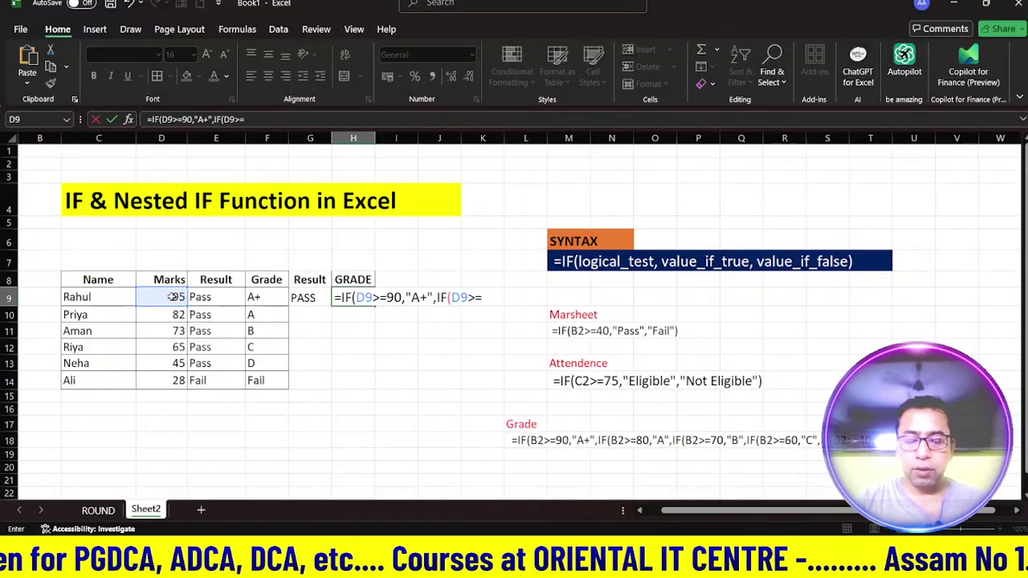
text(80)
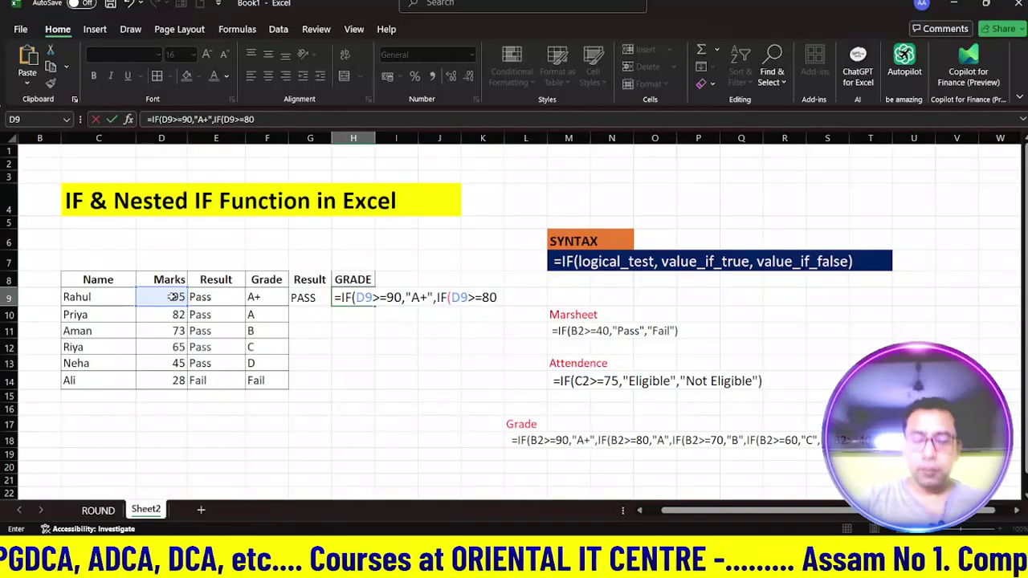
text(,)
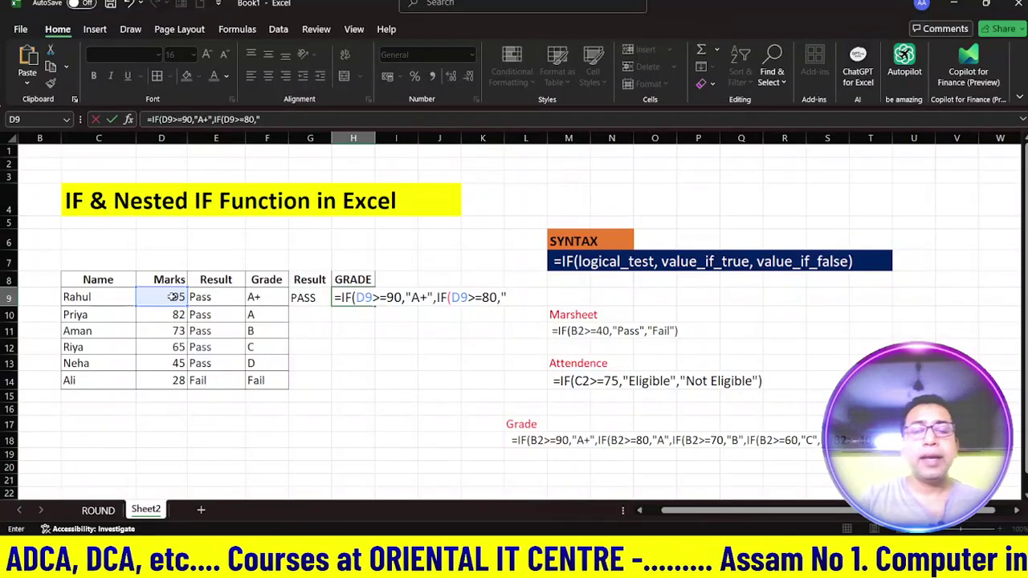
text("A")
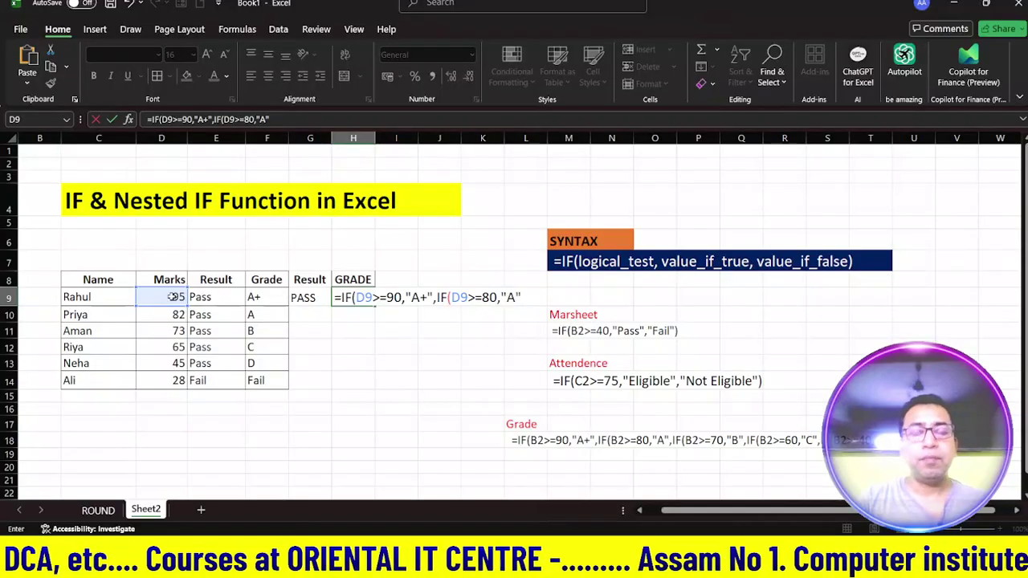
Step: Nest a third IF in the H9 formula that returns "B" when D9>=70
text(,IF)
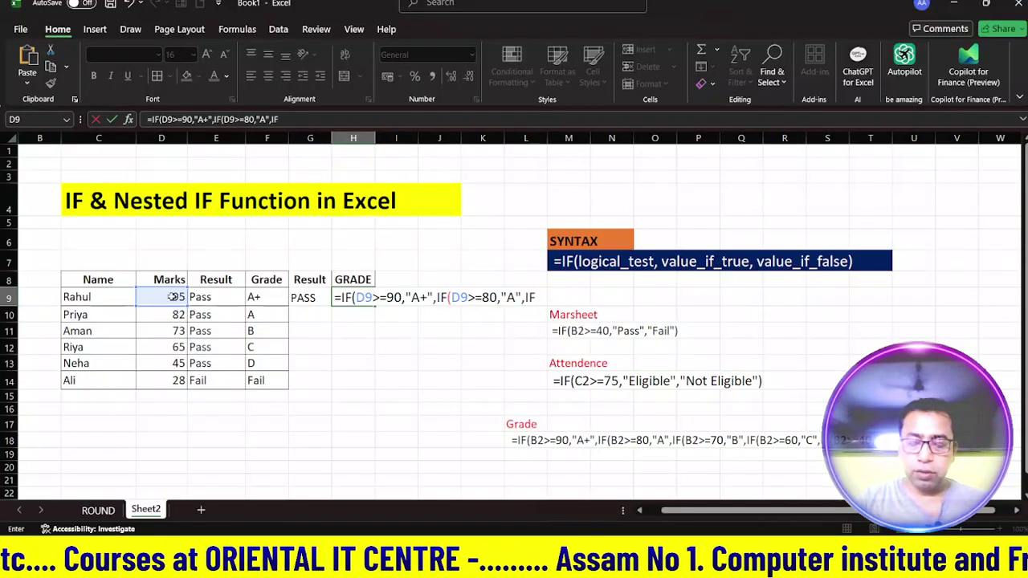
text(()
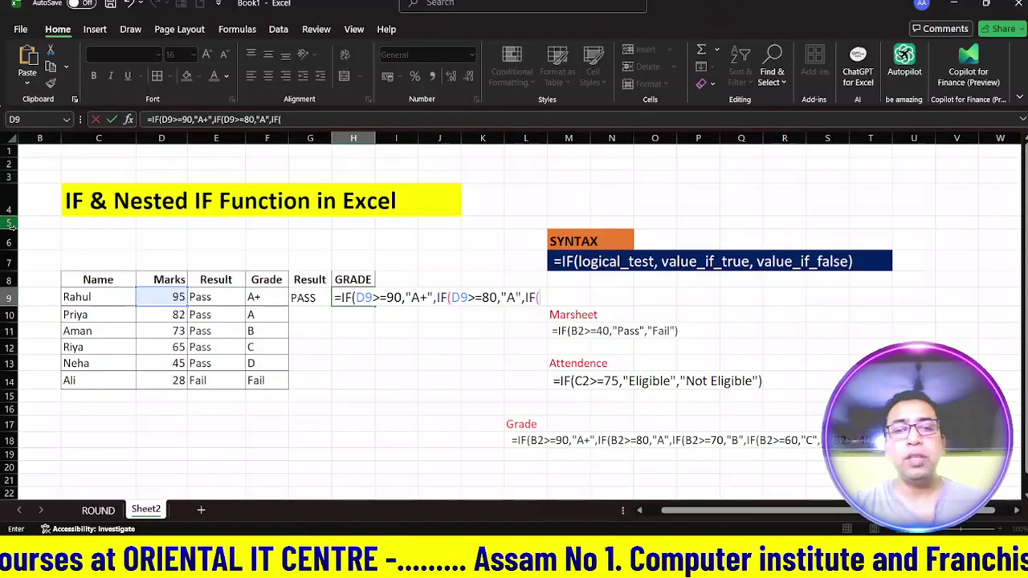
click(170, 299)
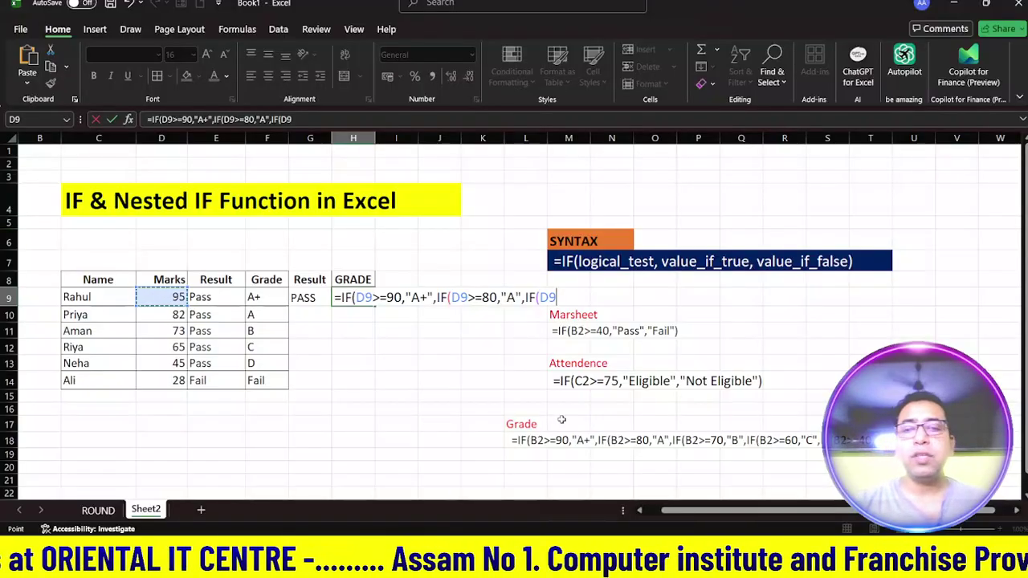
text(>=)
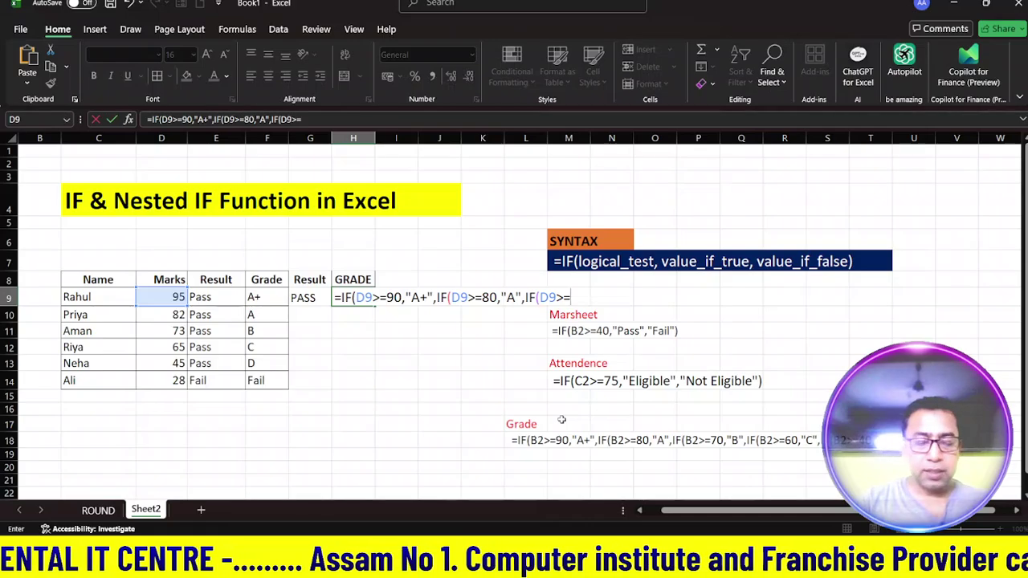
text(70,)
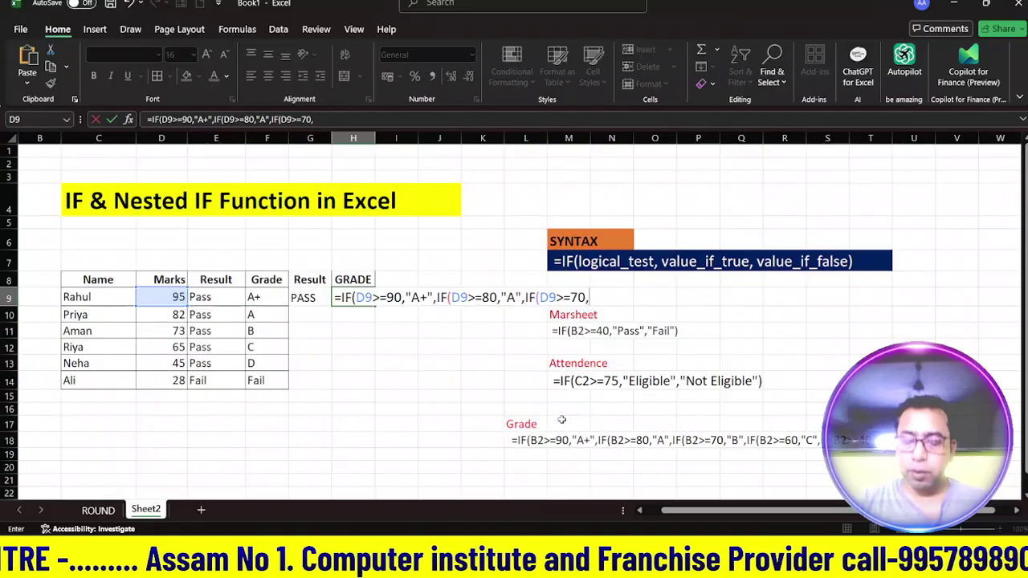
text("B",)
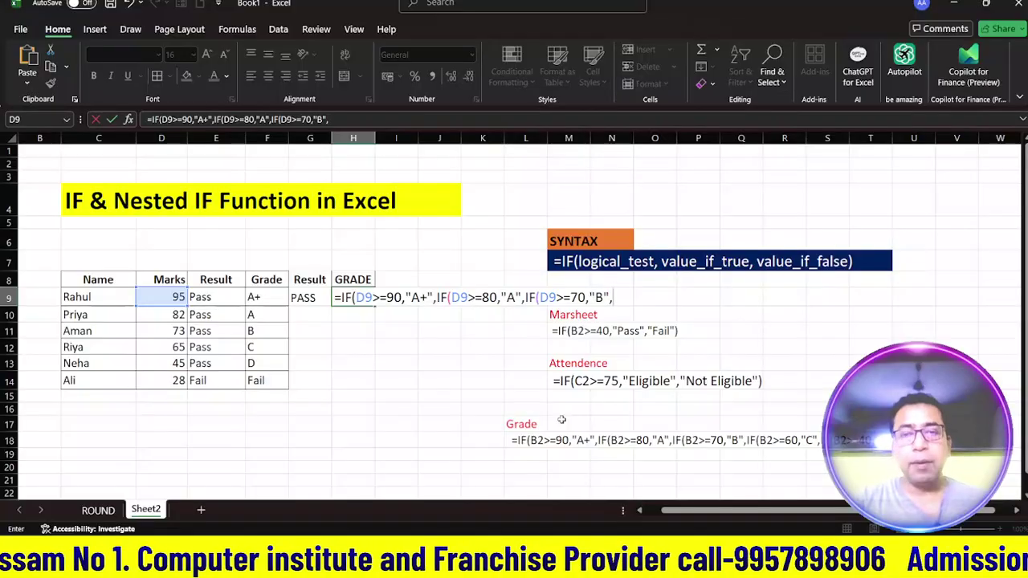
Step: Nest a fourth IF in the H9 formula that returns "B" when D9>=60
text(IF()
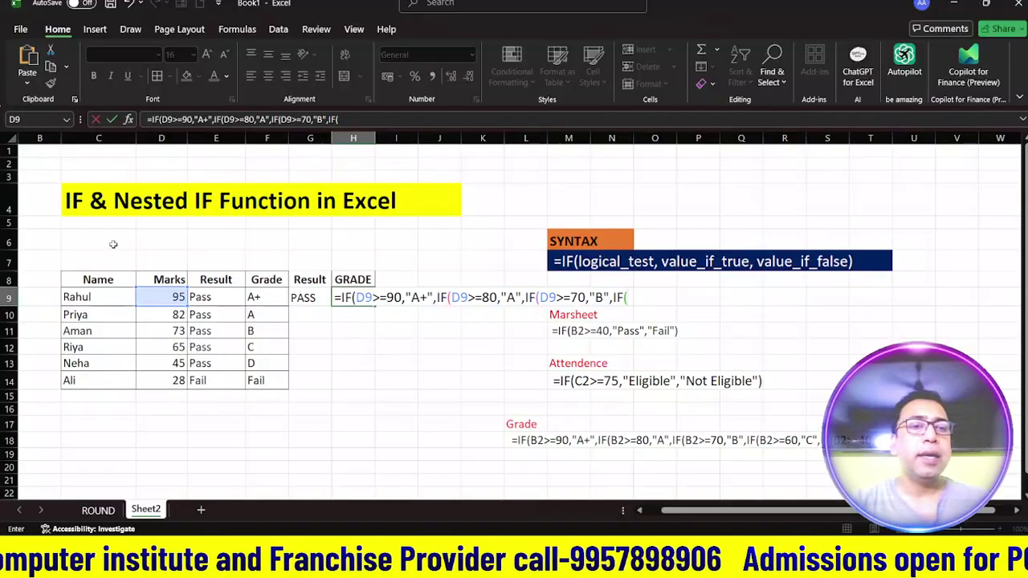
click(145, 294)
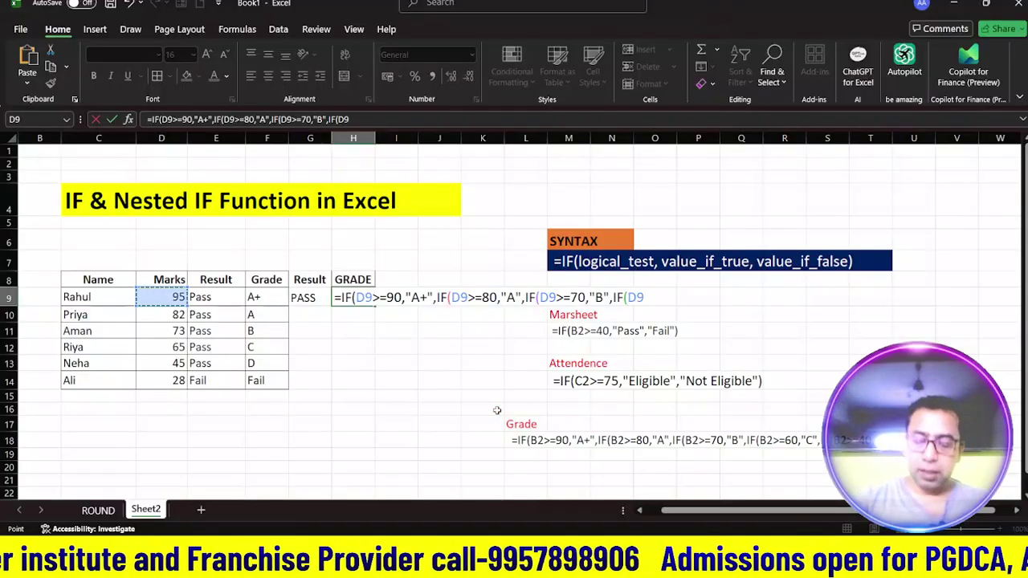
text(>=)
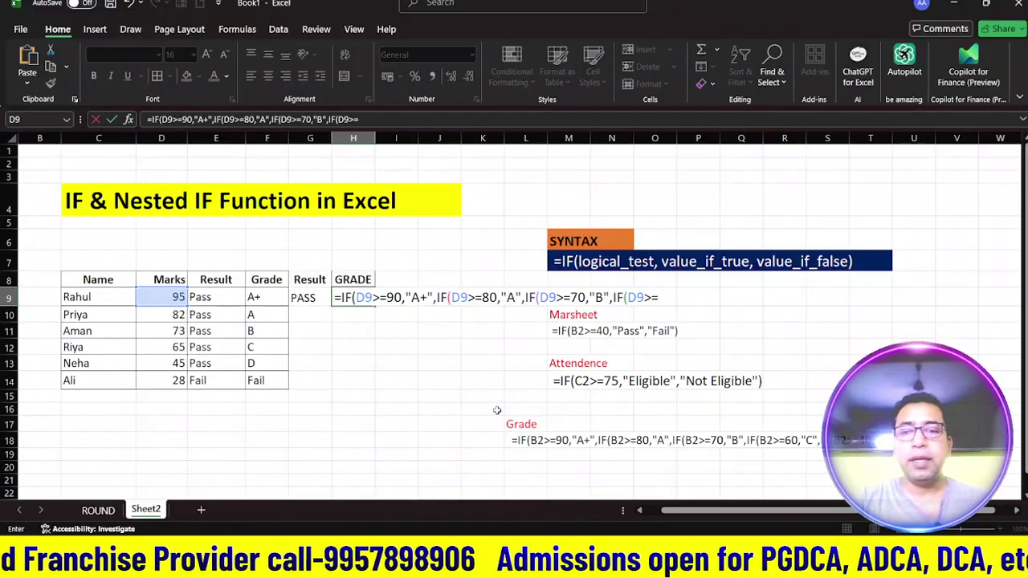
text(60)
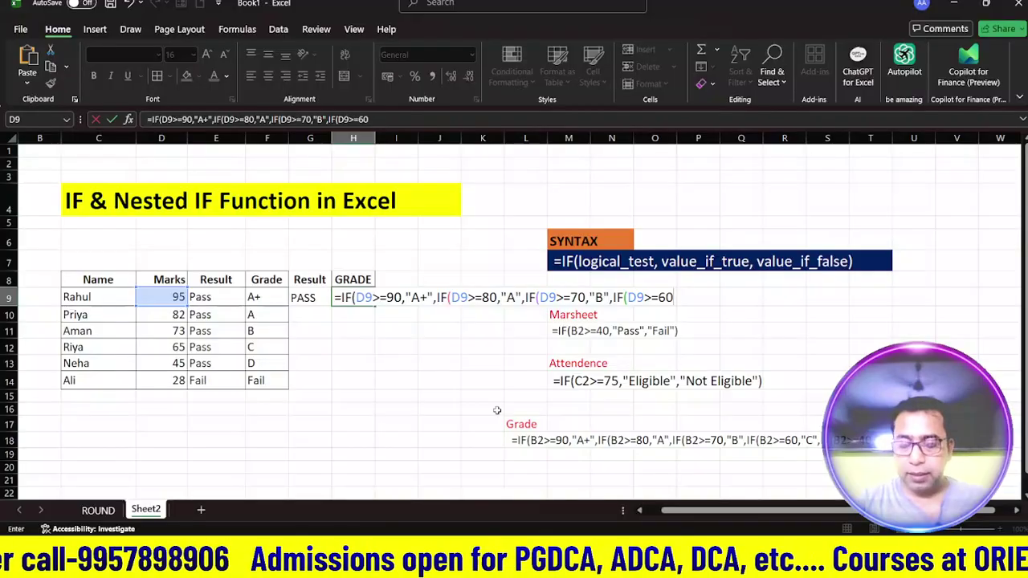
text(,"B",)
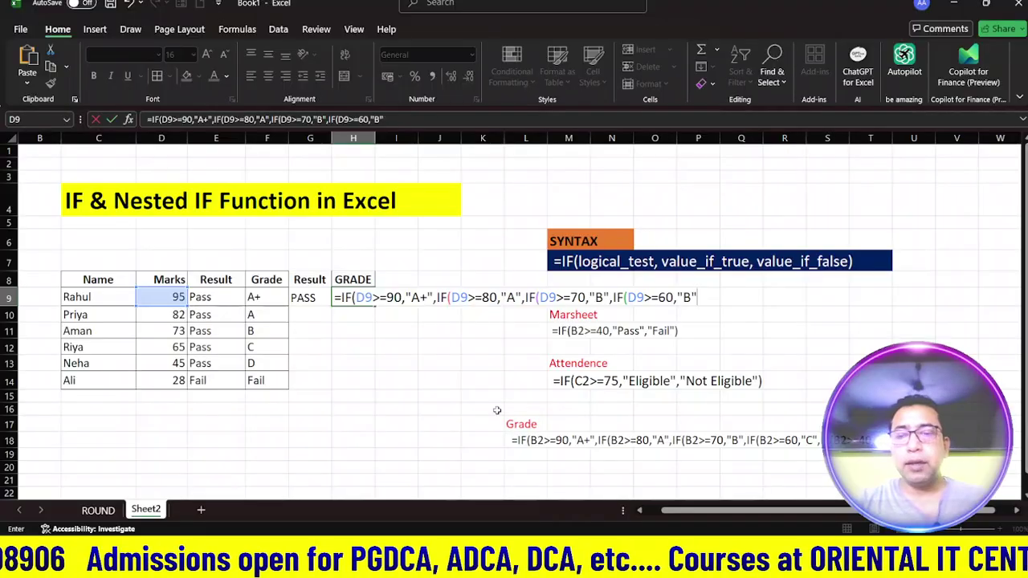
Step: Nest a fifth IF in the H9 formula that returns "D" when D9>=40
text(IF)
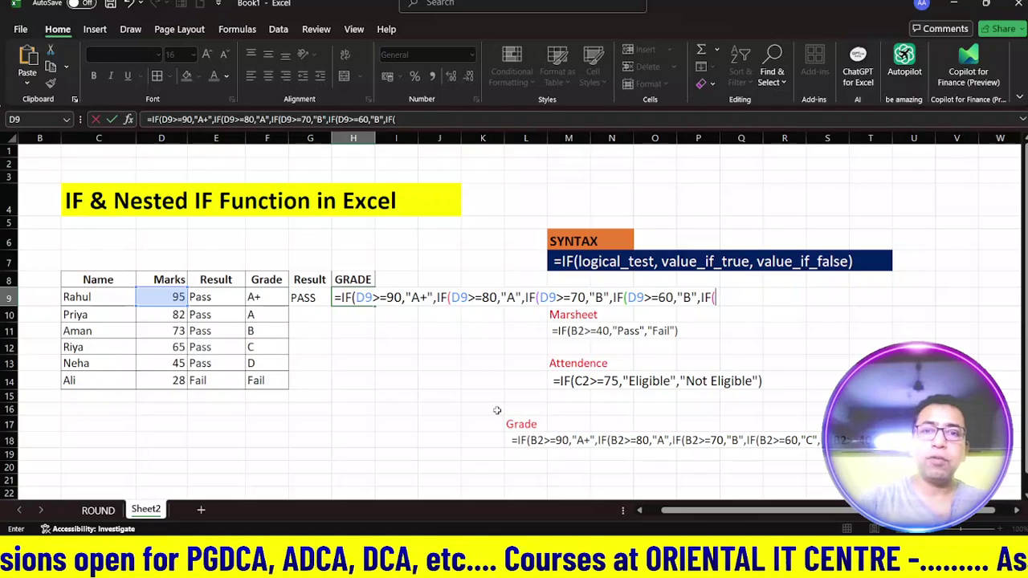
text(()
click(149, 300)
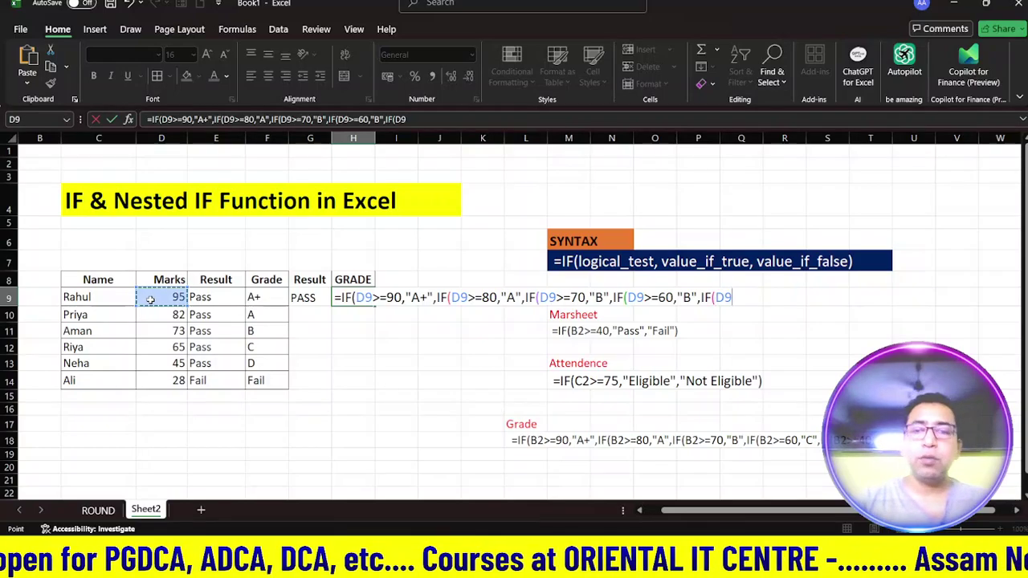
text(>=)
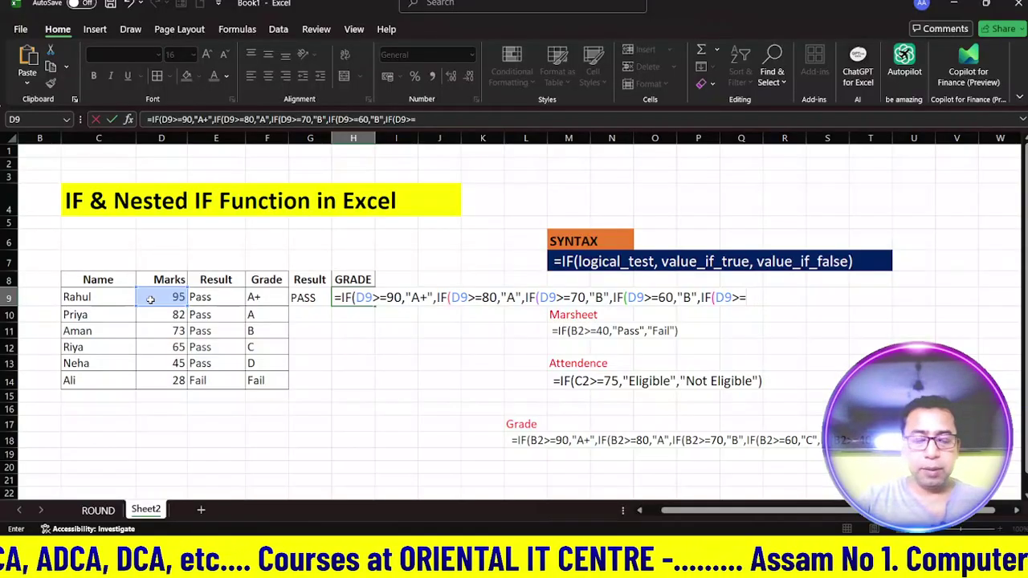
text(40,")
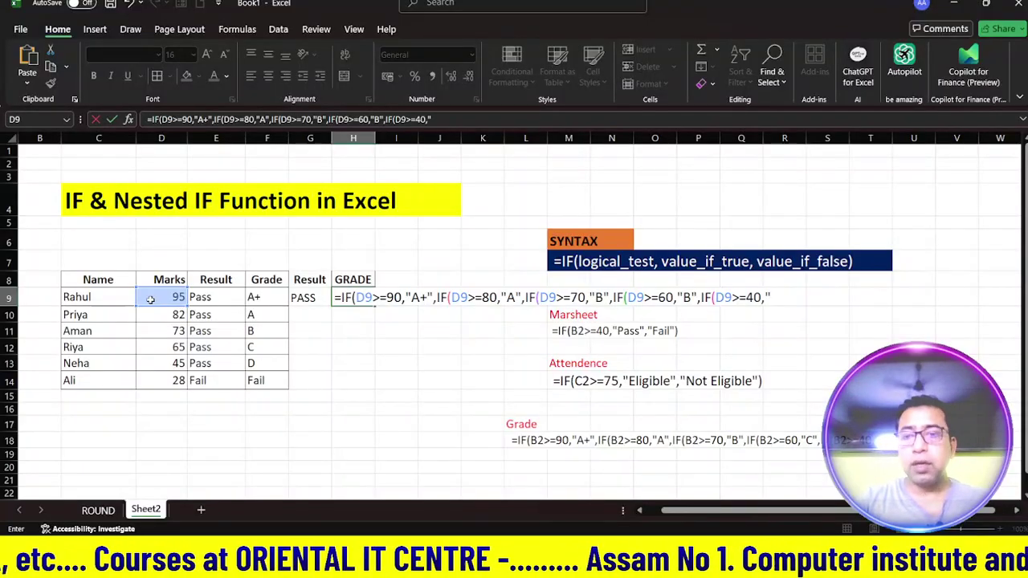
text(D)
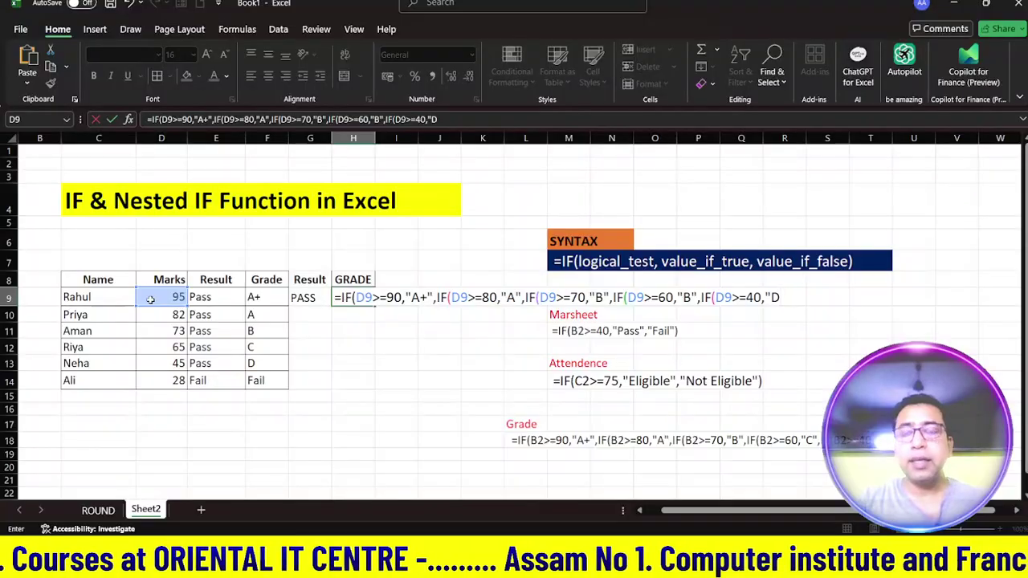
text(",)
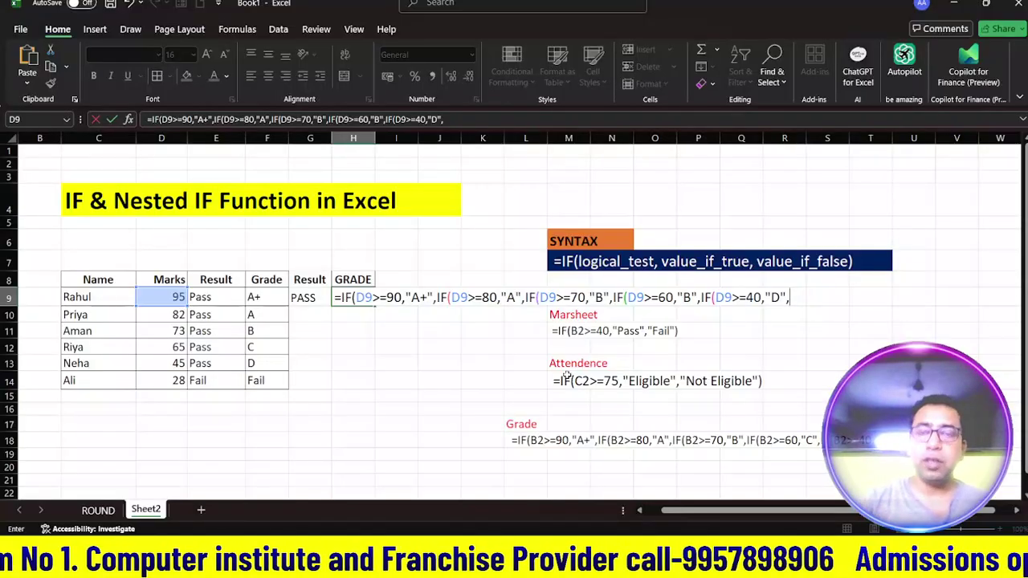
Step: Finish the H9 formula with "FAIL" as the final value, close all five parentheses and commit it
text(")
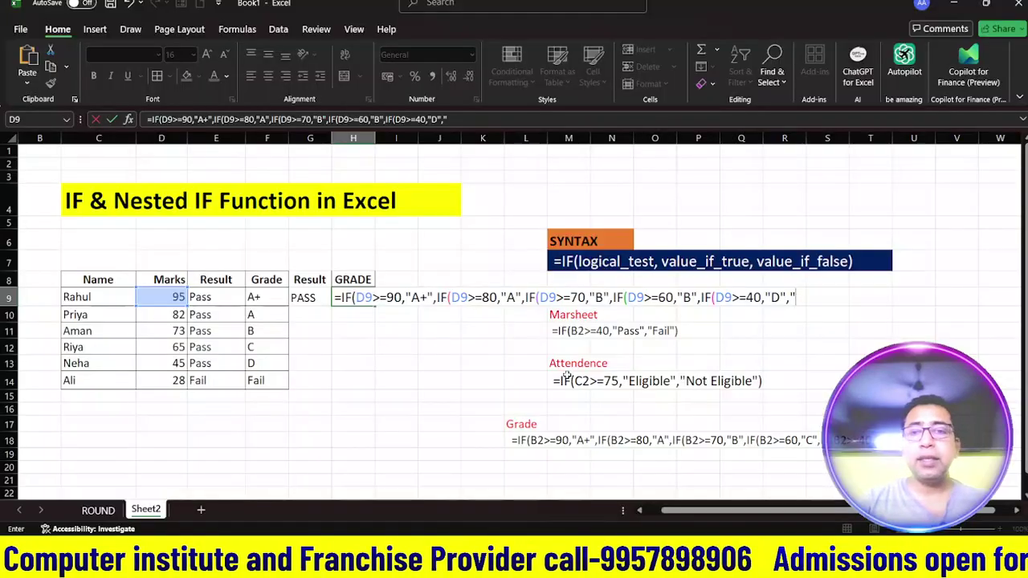
text(,"FAI)
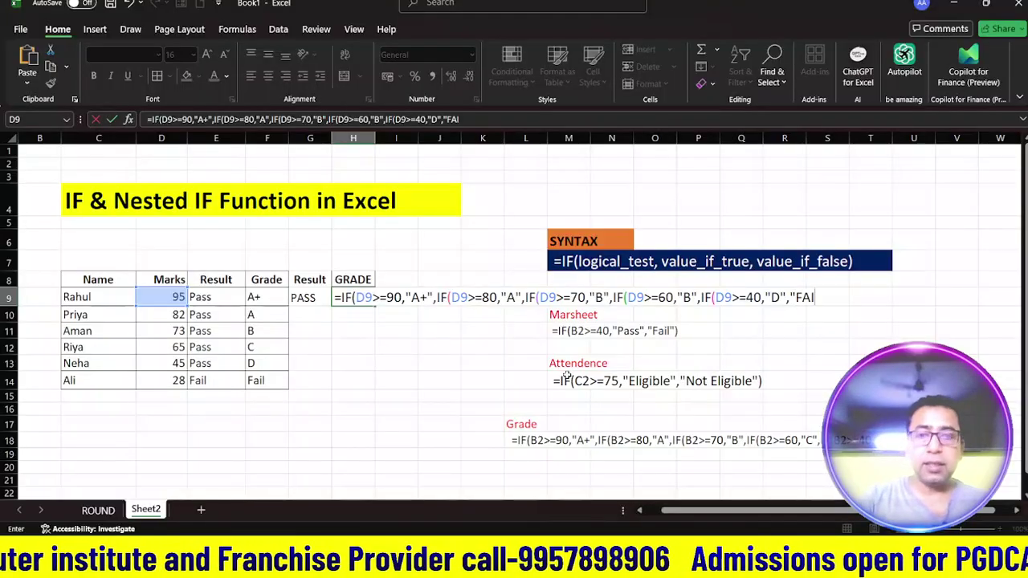
text(L")
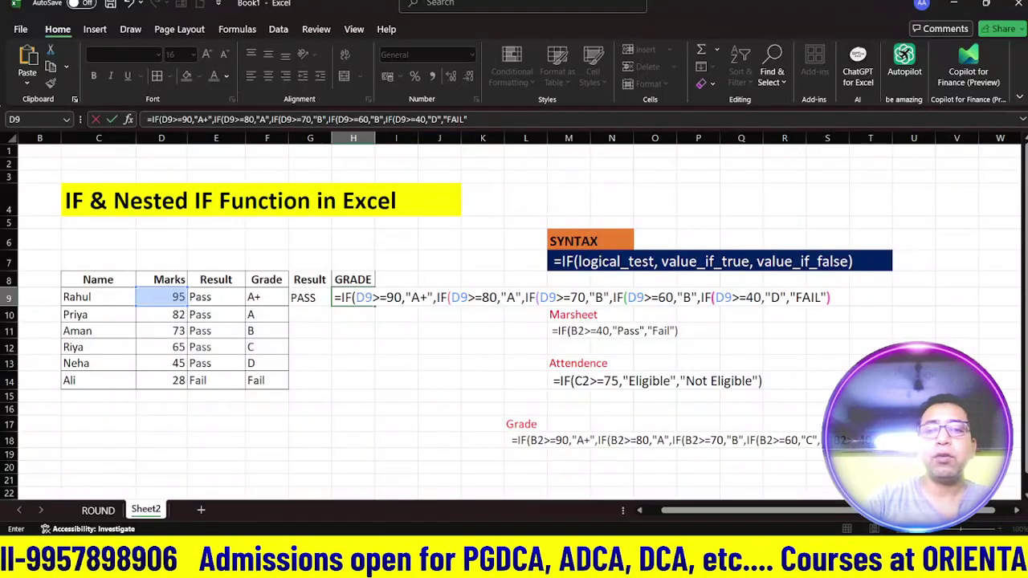
text()))
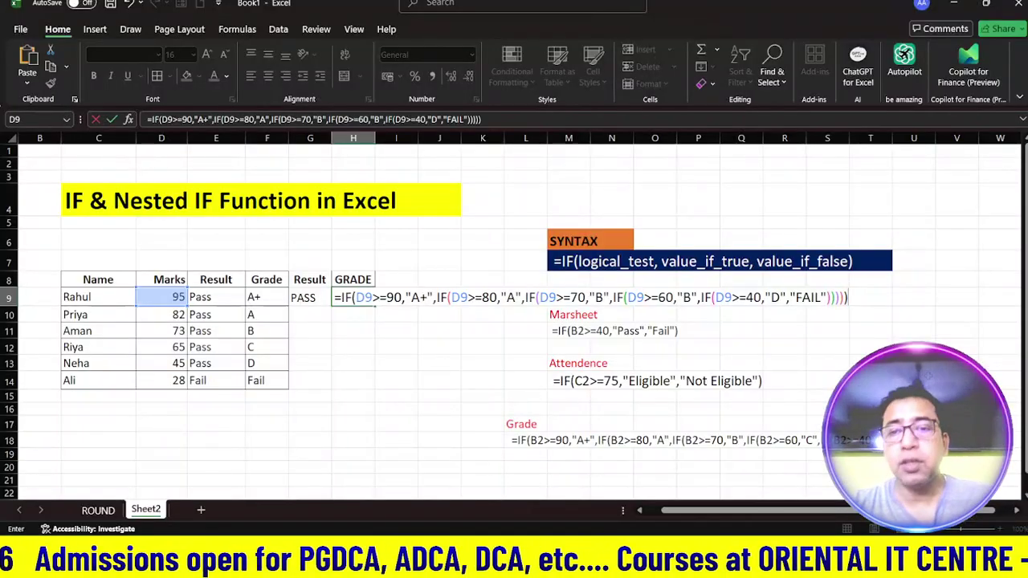
key(Return)
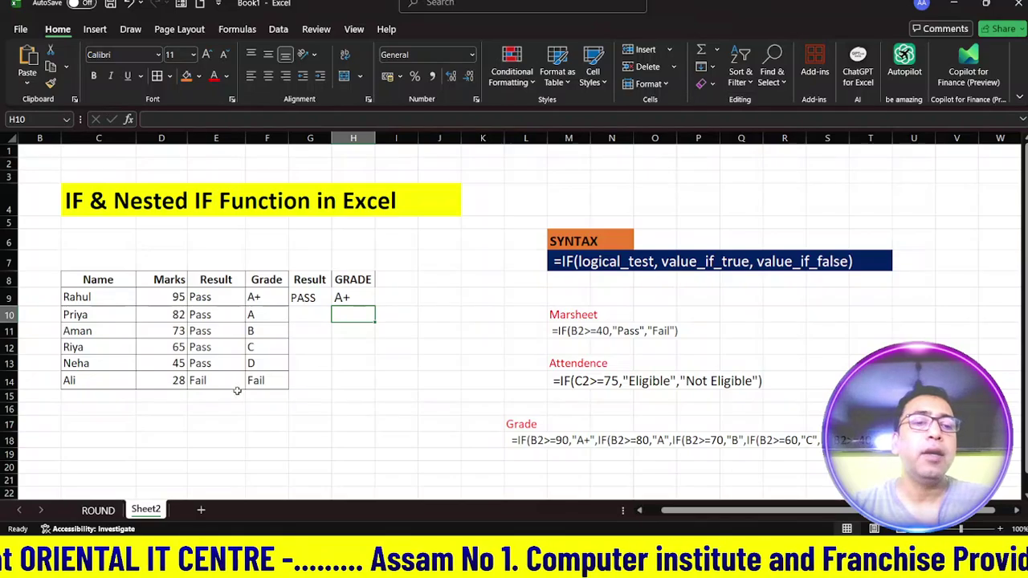
Step: Fill the G9 result formula and the H9 grade formula down through row 14
click(318, 299)
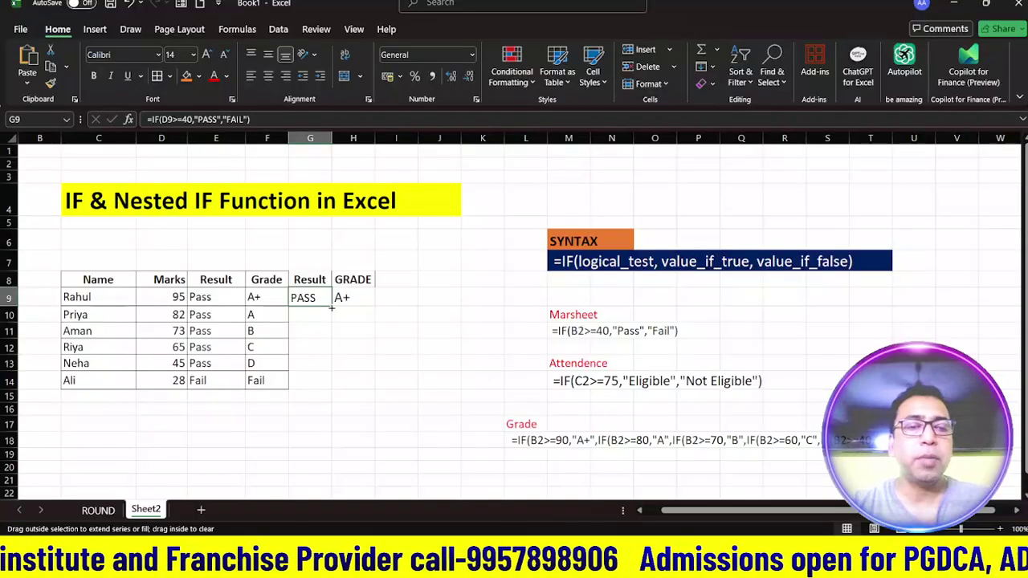
drag(331, 308, 331, 387)
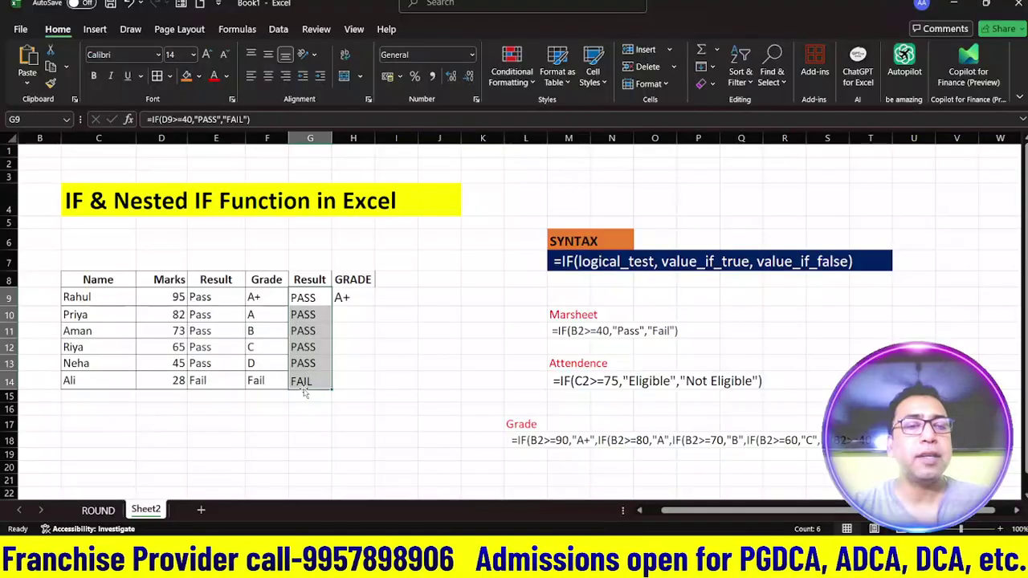
click(354, 293)
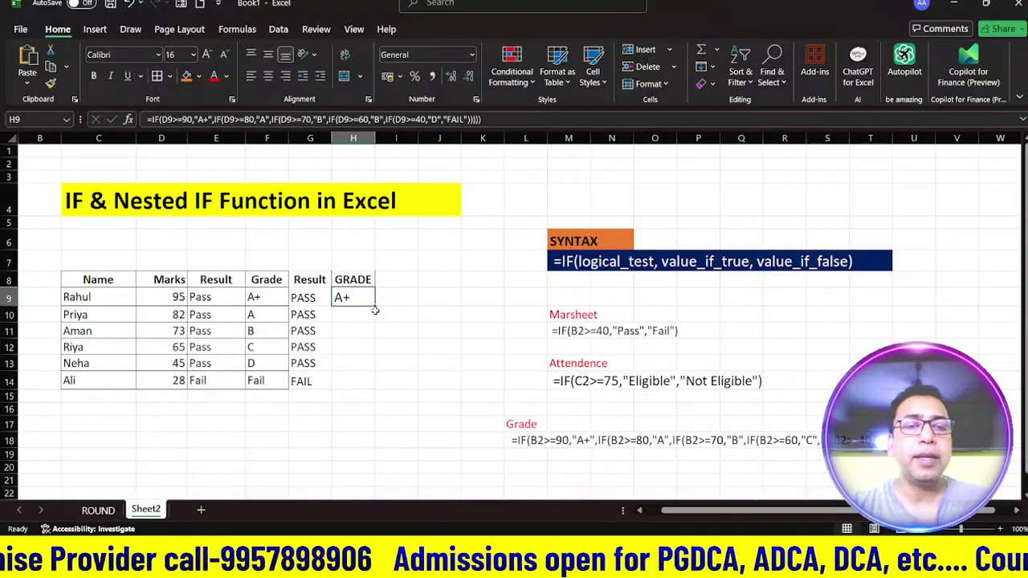
drag(374, 306, 373, 386)
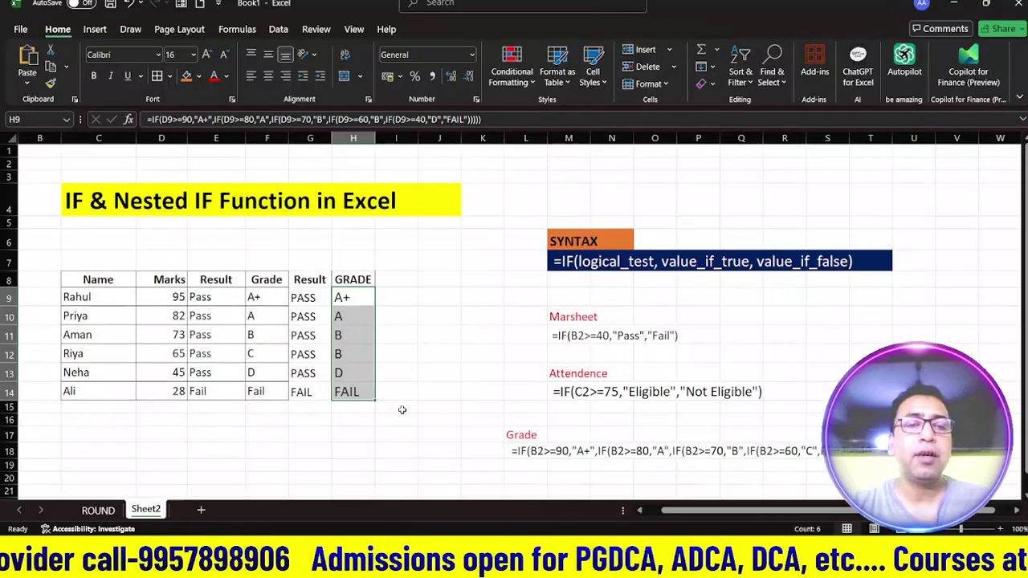
click(439, 391)
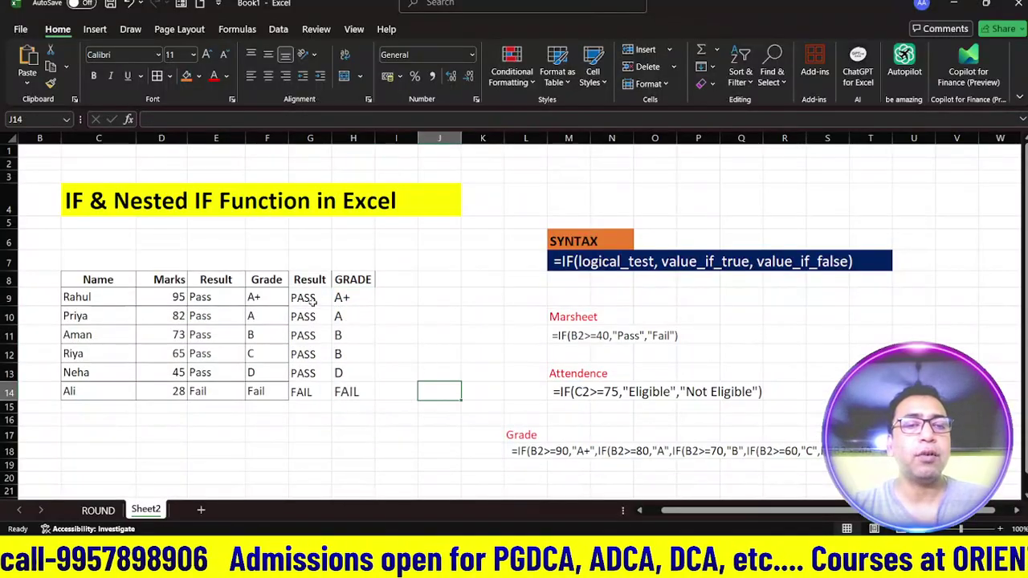
Step: Add cell borders to the new Result and GRADE columns in G8:H14
drag(312, 284, 354, 393)
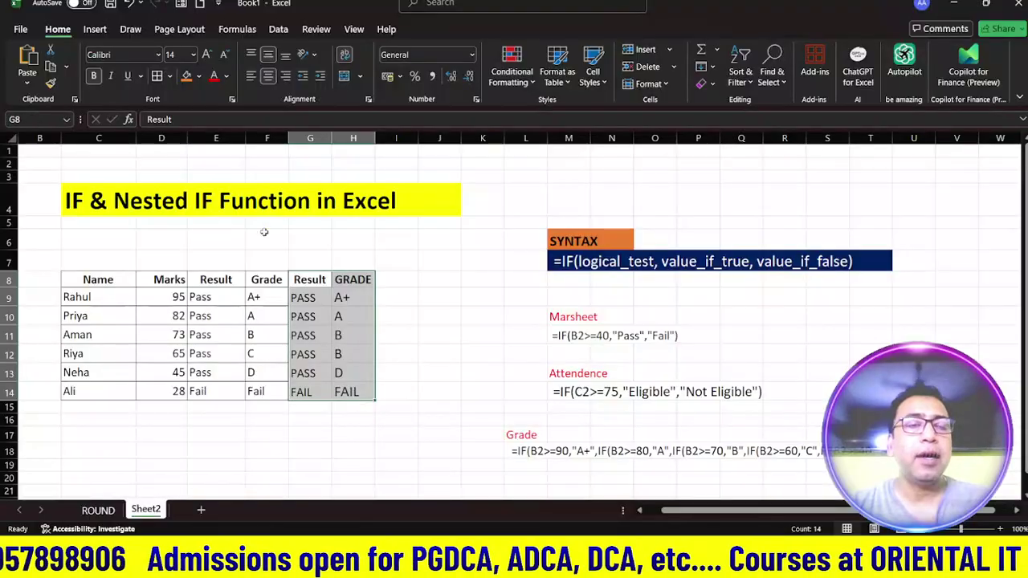
click(158, 76)
click(396, 335)
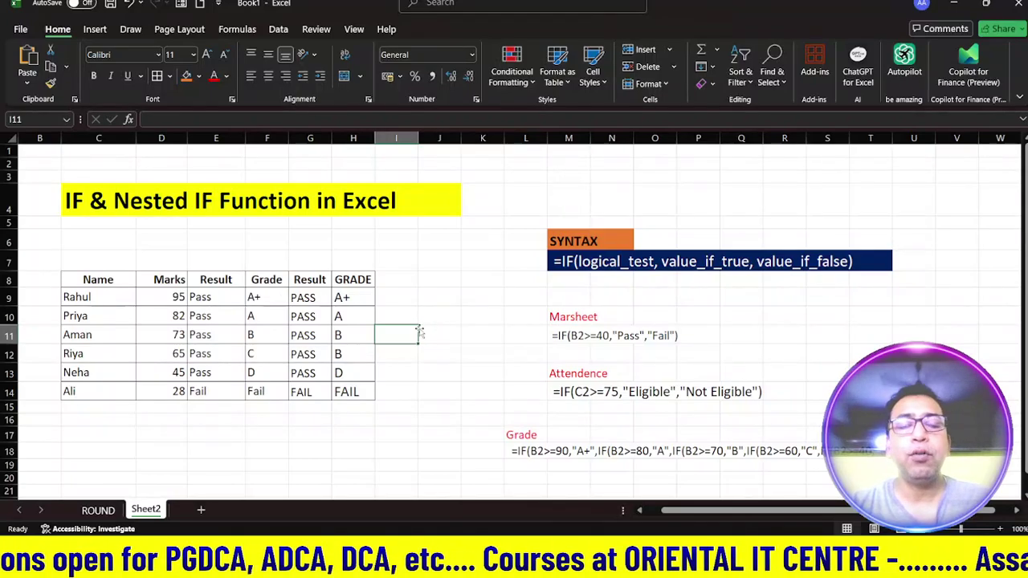
scroll(592, 388, down, 2)
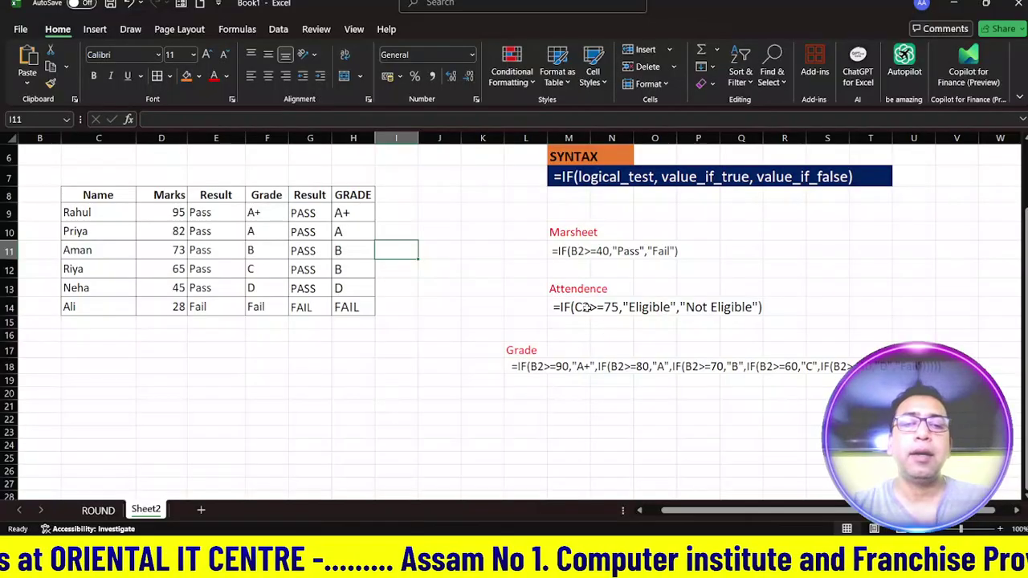
scroll(644, 370, up, 2)
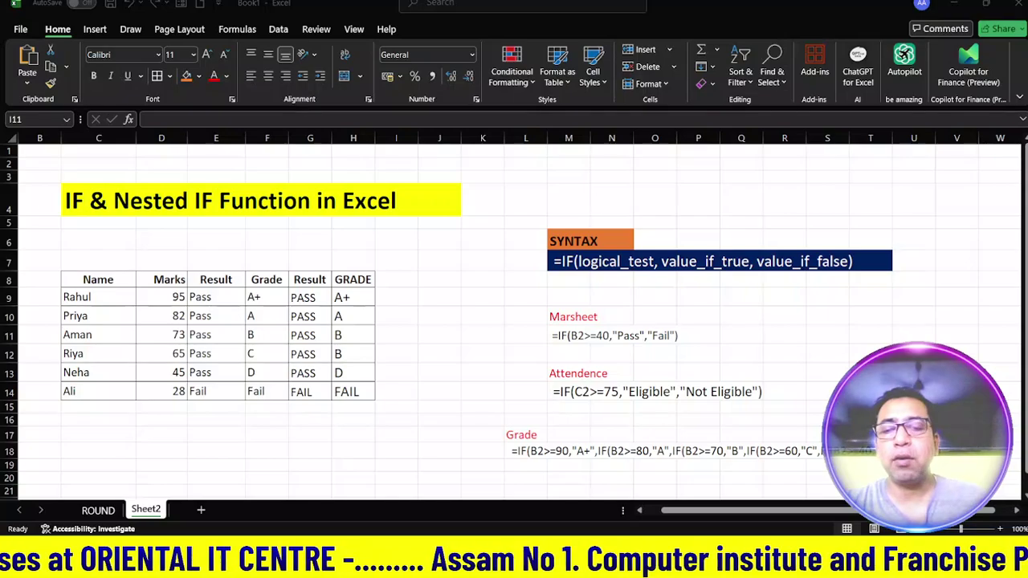
key(alt+Tab)
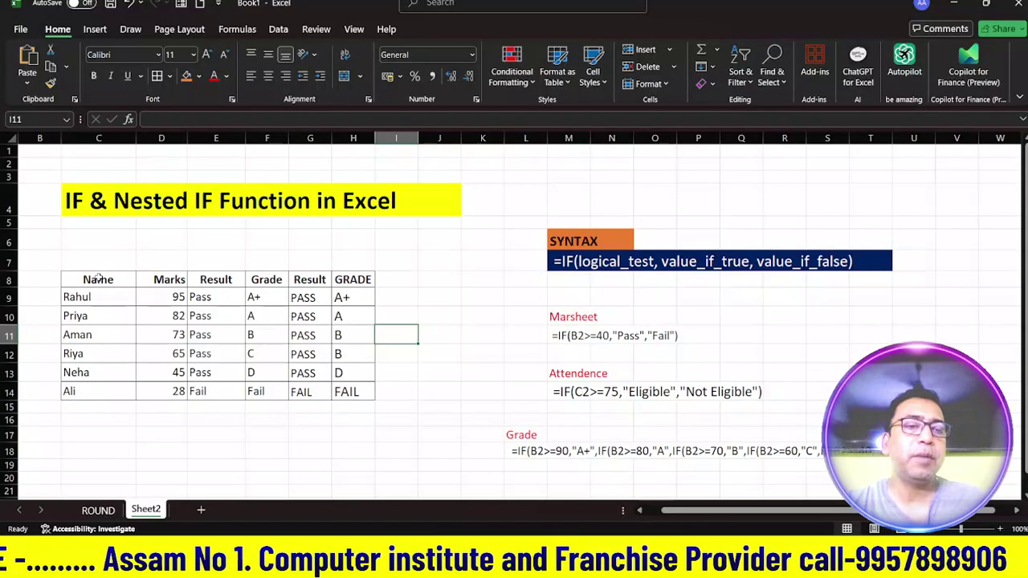
drag(125, 279, 353, 396)
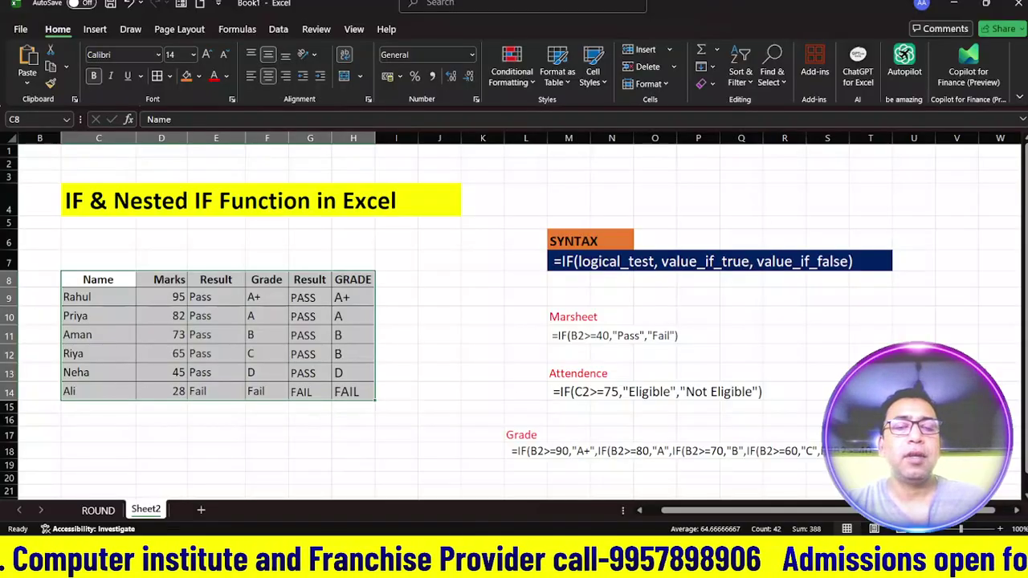
key(alt+Tab)
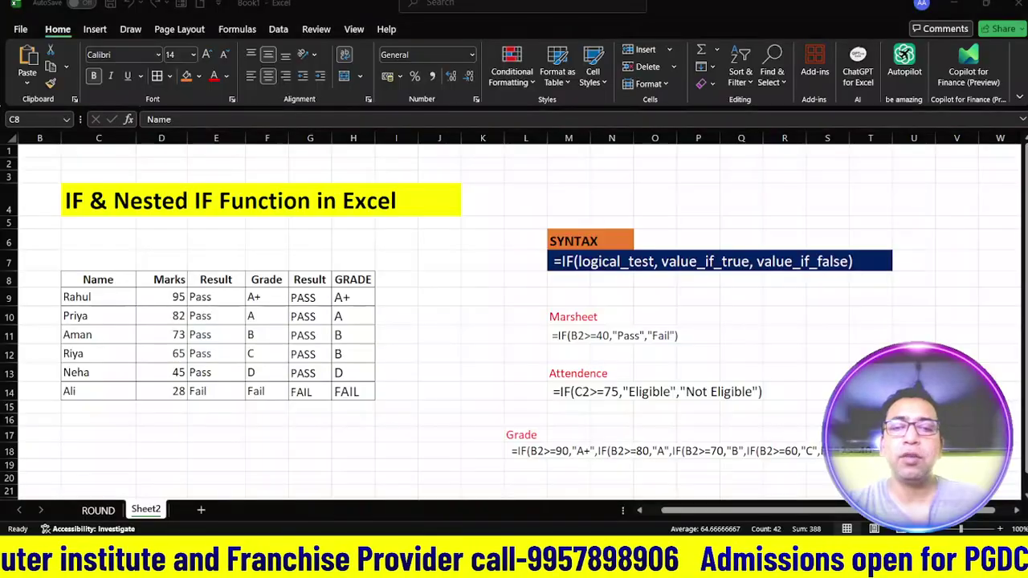